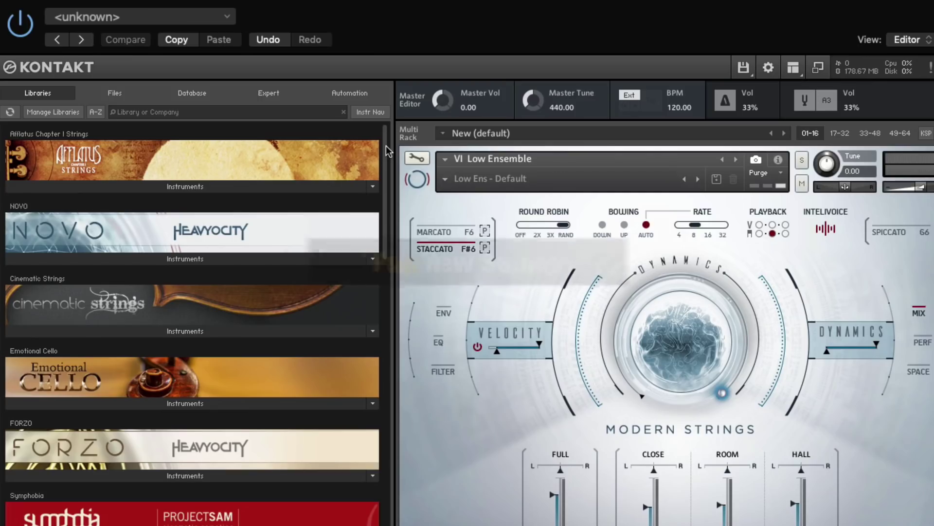
# Step: Expand the SOUND PALETTE folder and scroll through its instrument category folders
pyautogui.moveTo(386, 145); pyautogui.dragTo(388, 190)
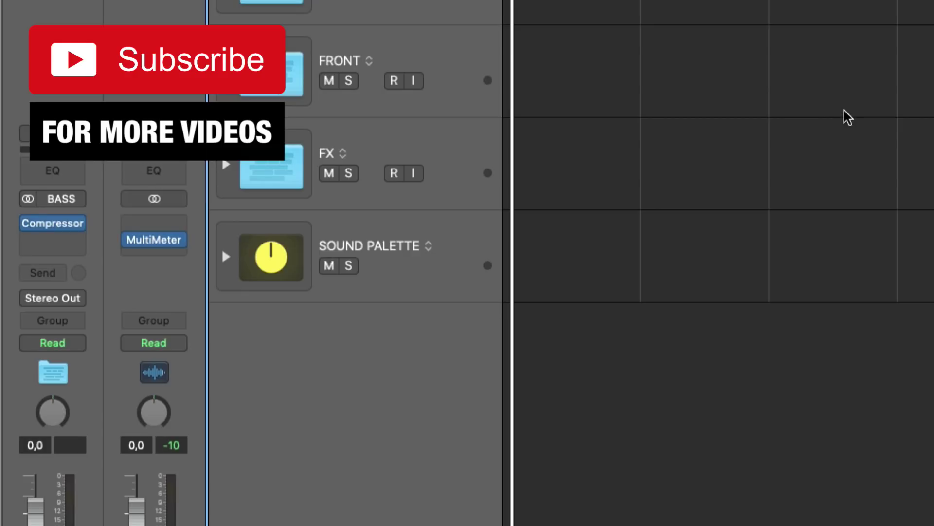
pyautogui.click(396, 281)
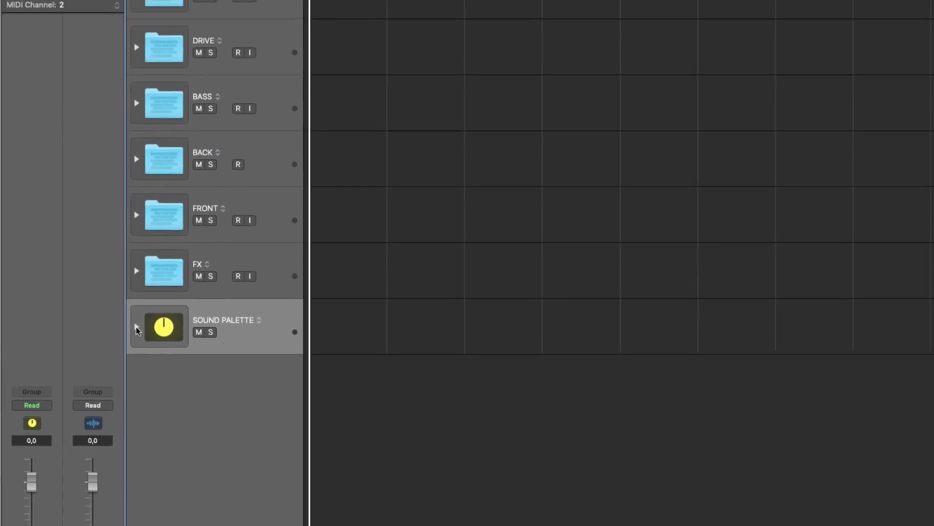
pyautogui.click(135, 328)
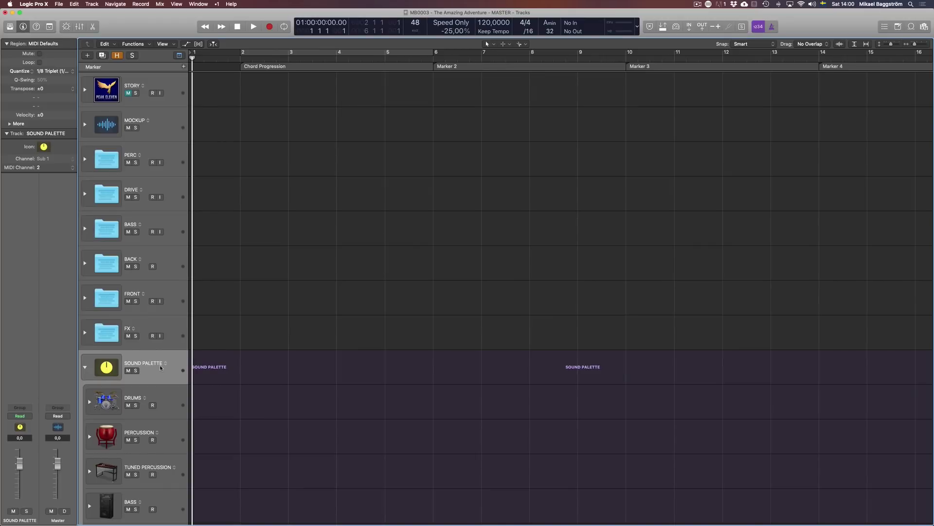
pyautogui.scroll(-5, 160, 364)
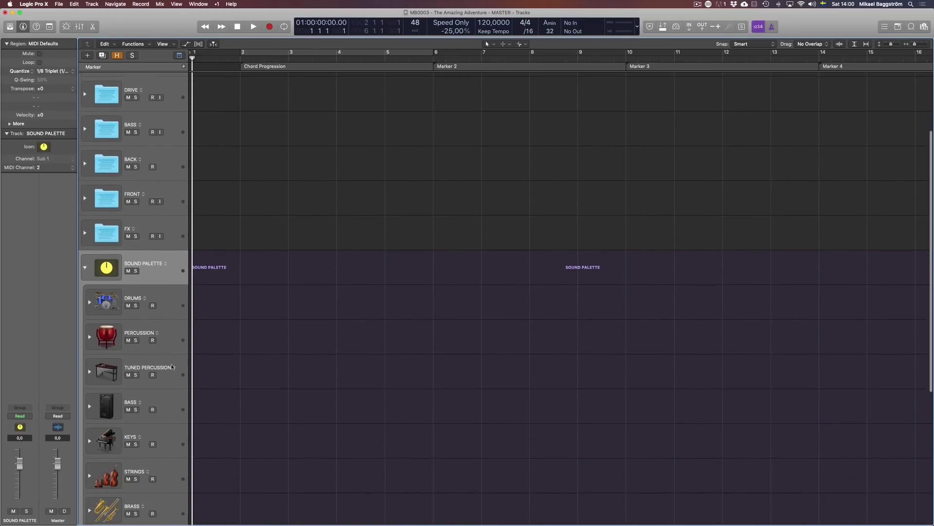
pyautogui.scroll(-5, 172, 366)
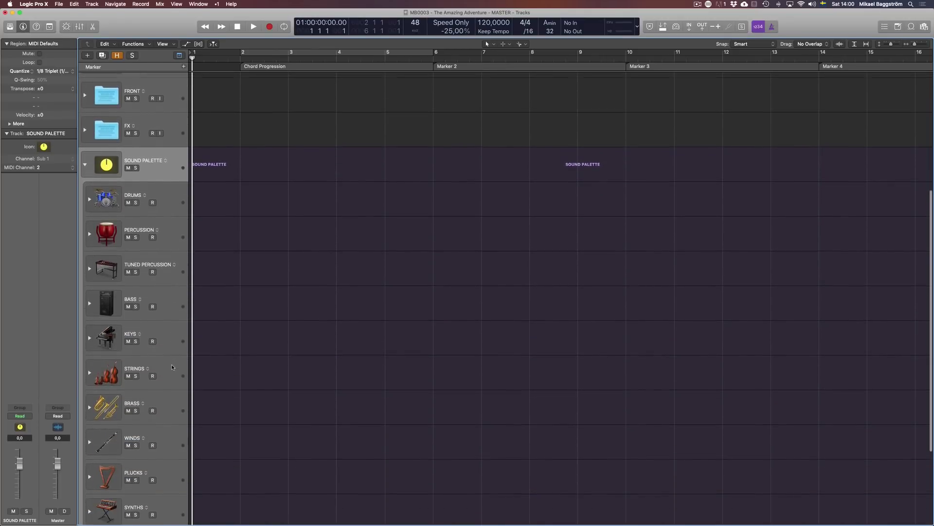
pyautogui.scroll(-5, 172, 364)
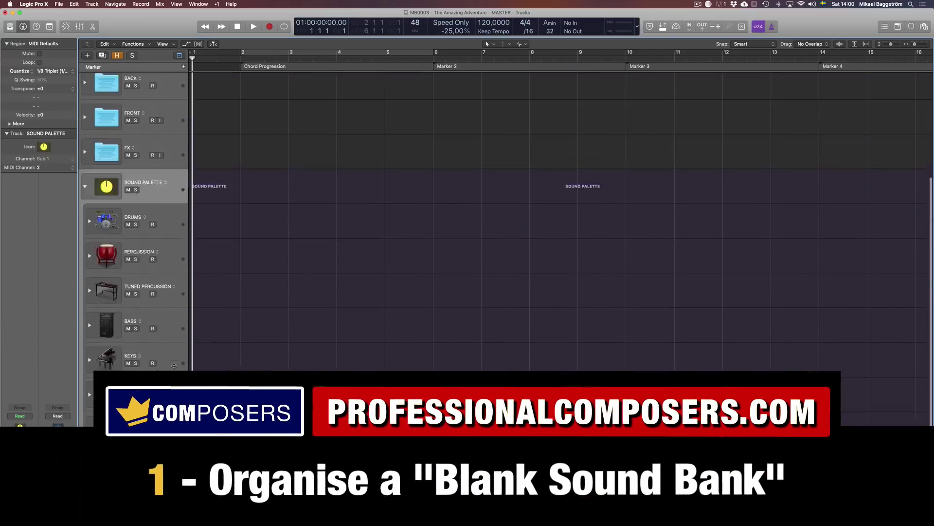
pyautogui.scroll(8, 174, 365)
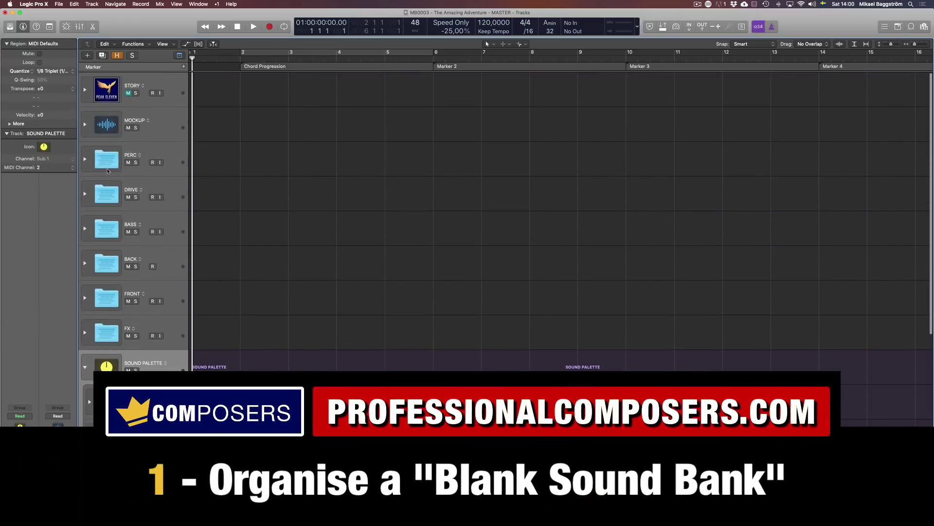
# Step: Peek into the PERC folder, then select the DRUMS folder and scroll the list
pyautogui.click(84, 159)
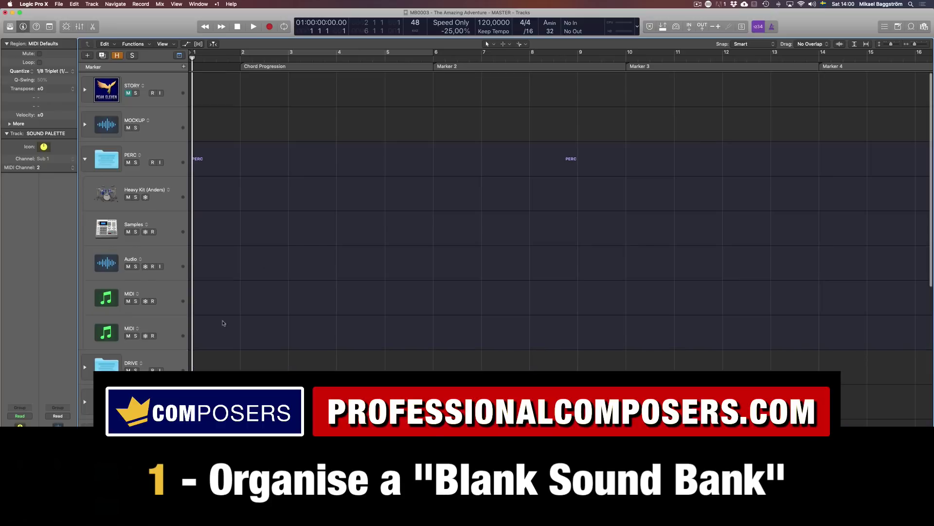
pyautogui.click(84, 159)
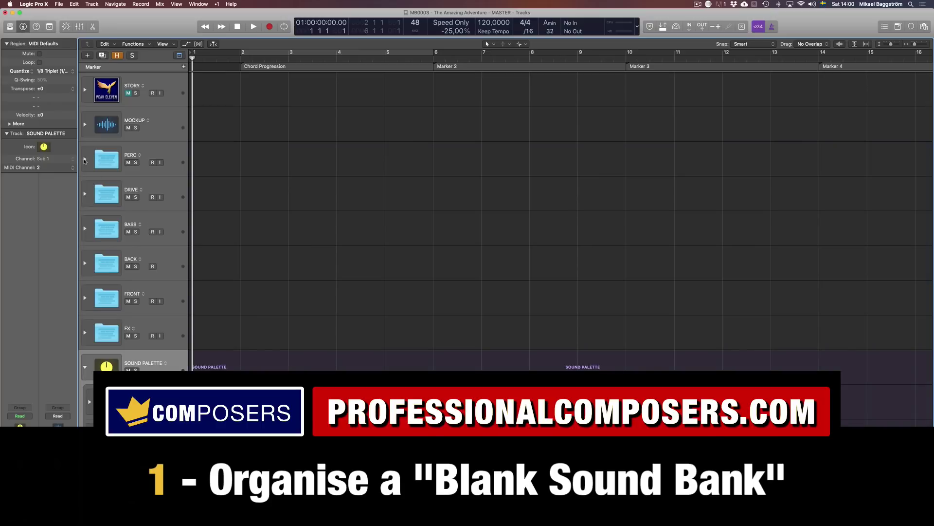
pyautogui.scroll(-5, 182, 320)
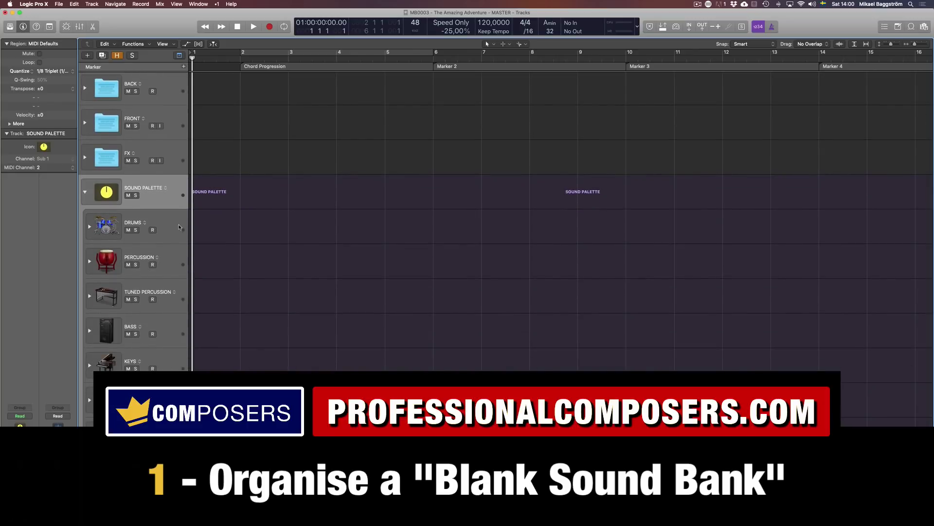
pyautogui.click(177, 222)
pyautogui.scroll(-2, 171, 271)
pyautogui.scroll(-3, 172, 275)
pyautogui.scroll(3, 171, 161)
pyautogui.scroll(-3, 145, 319)
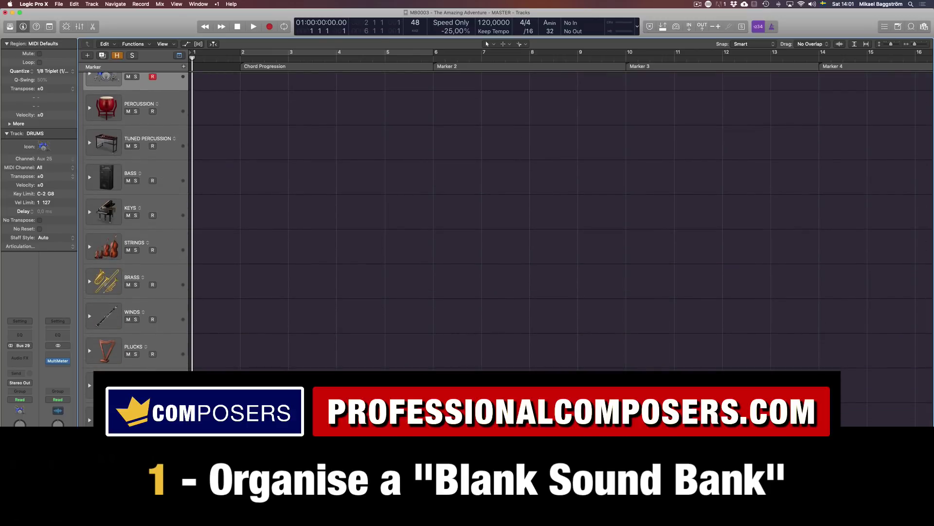
pyautogui.scroll(2, 136, 219)
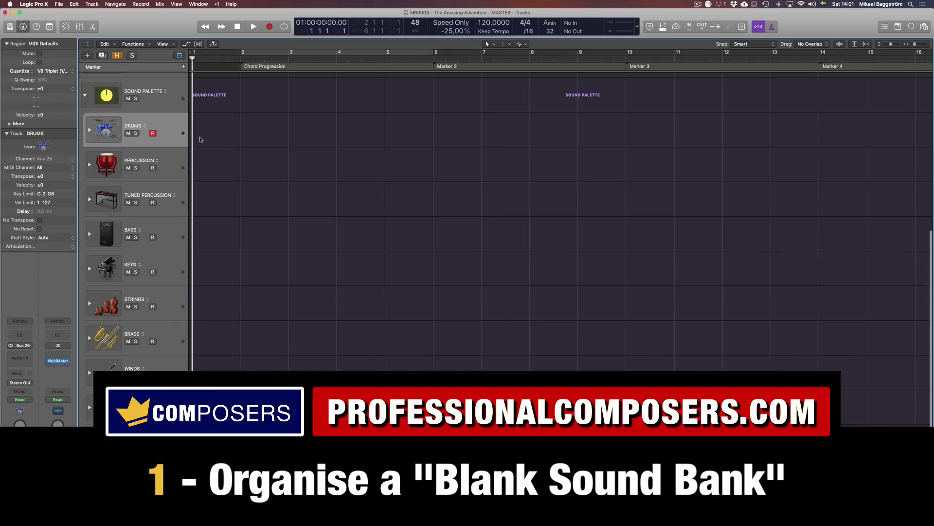
# Step: Expand DRUMS and audition the Acoustic and Beats Drum Kit tracks
pyautogui.click(89, 130)
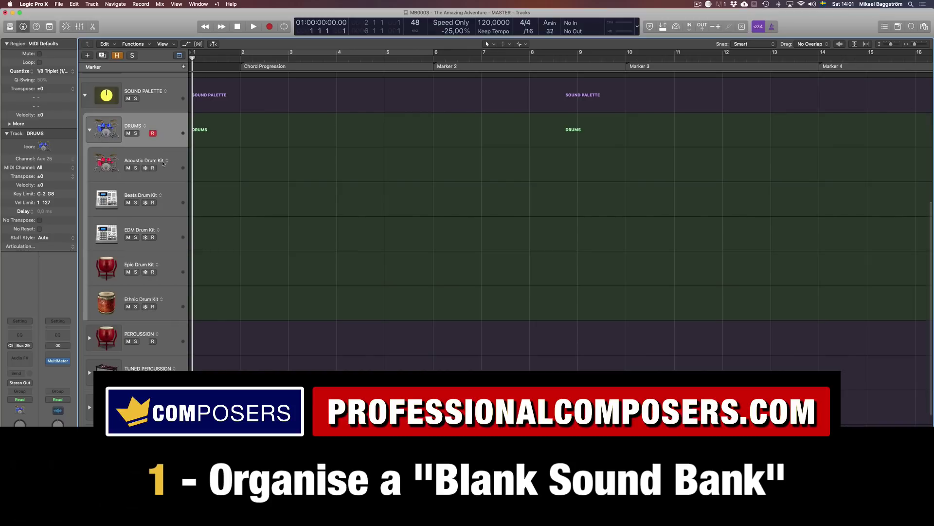
pyautogui.click(169, 175)
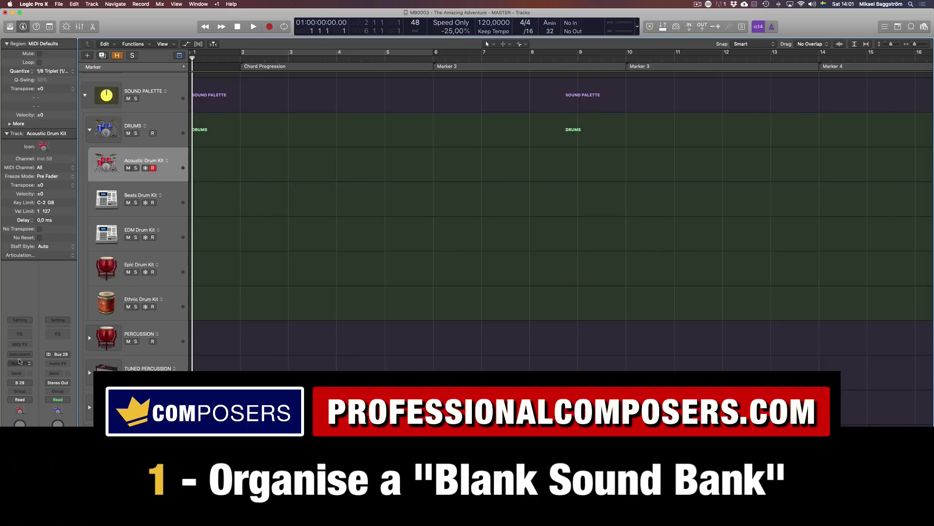
pyautogui.click(173, 203)
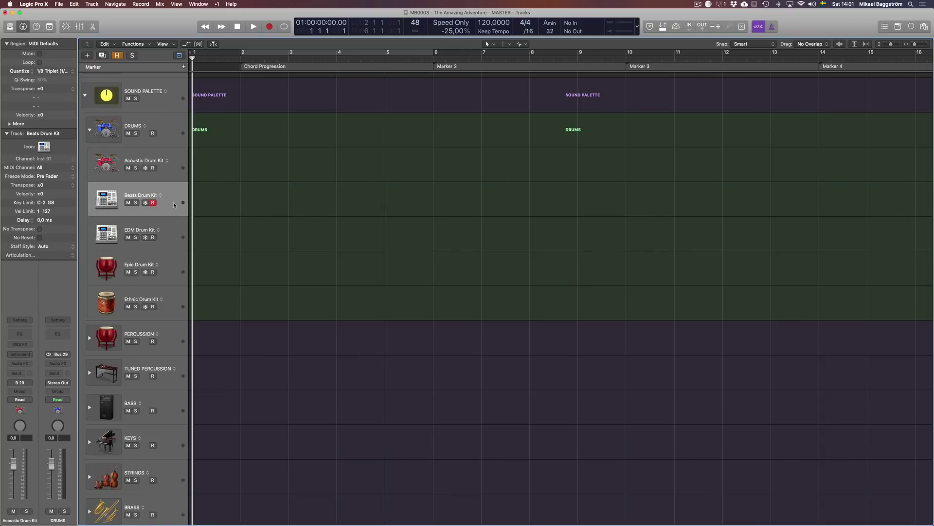
pyautogui.click(89, 130)
pyautogui.scroll(5, 212, 396)
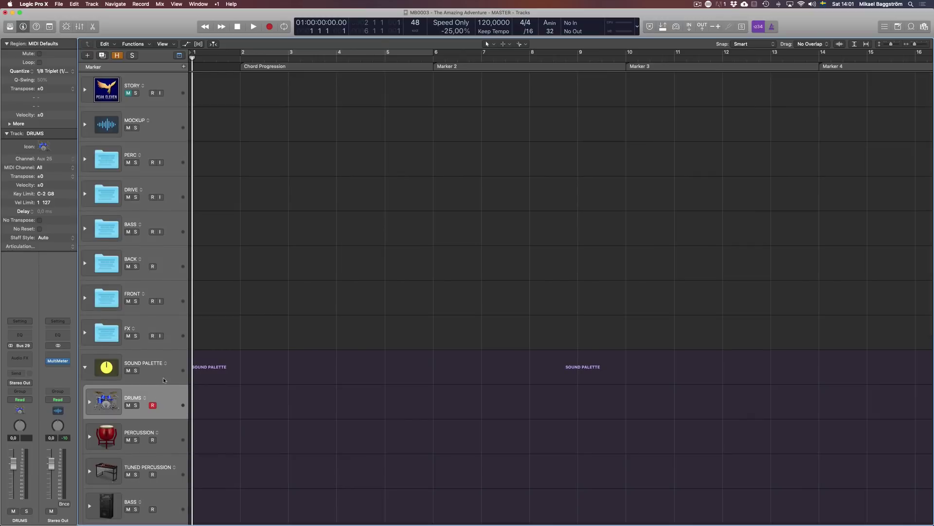
pyautogui.scroll(-5, 165, 370)
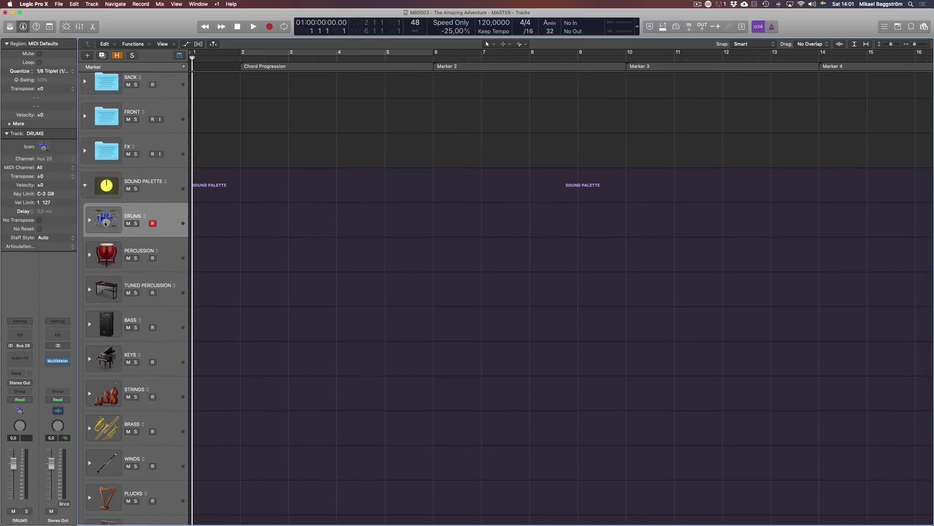
pyautogui.click(89, 221)
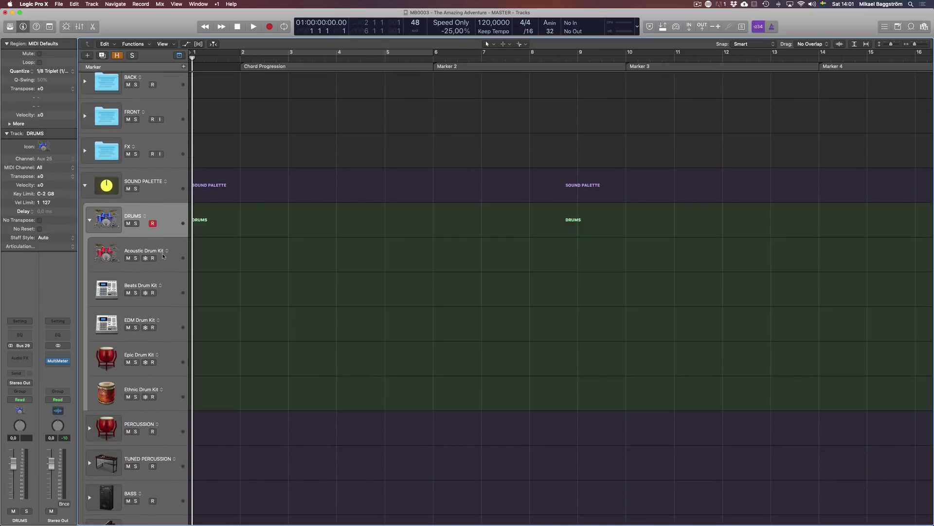
pyautogui.click(172, 268)
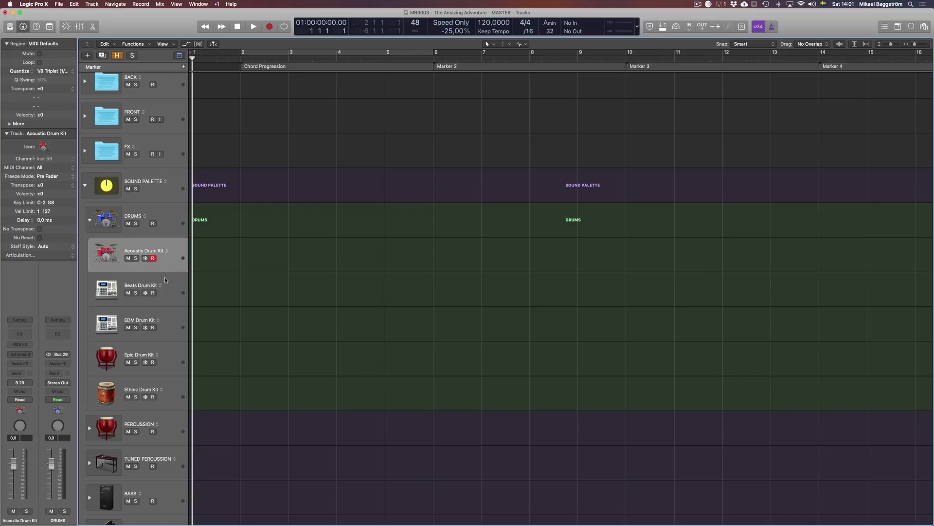
# Step: Leave the PERC folder expanded above the open DRUMS kits
pyautogui.scroll(5, 160, 252)
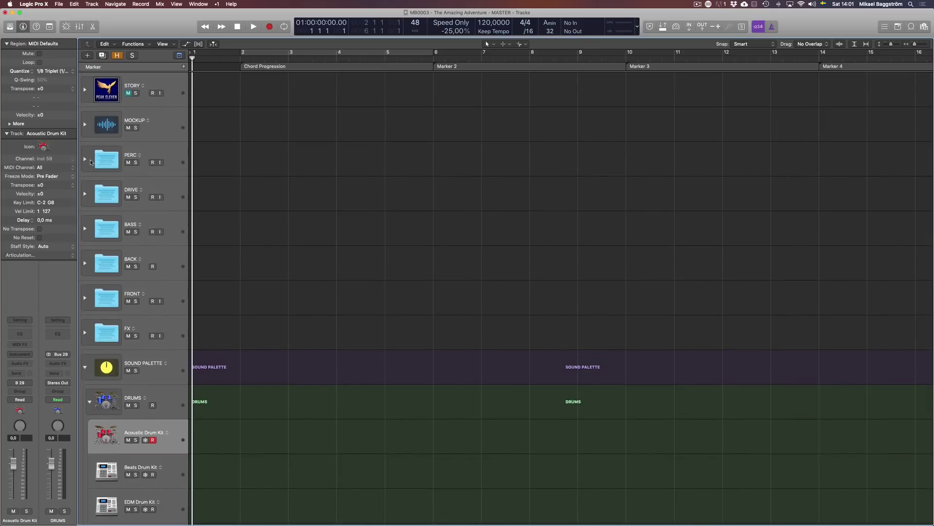
pyautogui.click(85, 159)
pyautogui.click(85, 159)
pyautogui.click(84, 160)
pyautogui.click(84, 160)
pyautogui.click(84, 161)
pyautogui.scroll(-10, 98, 204)
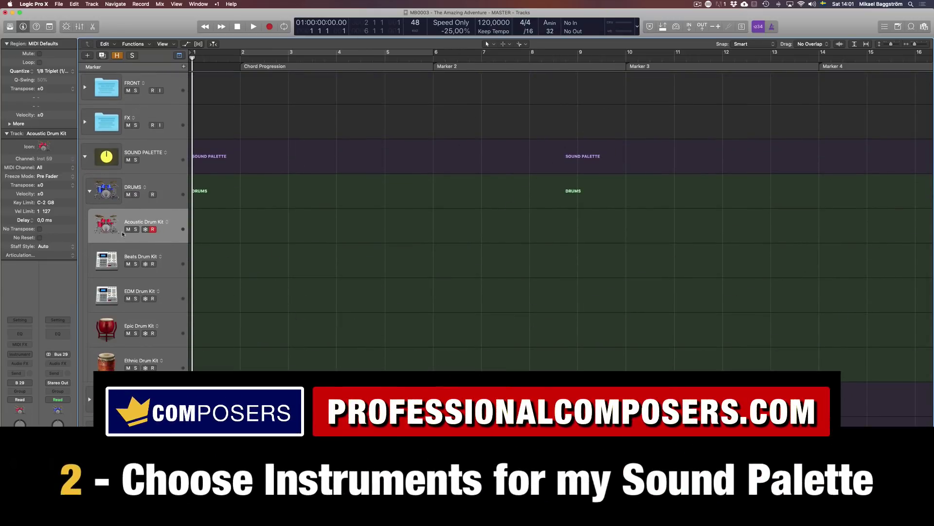
# Step: Move the Acoustic Drum Kit track out of DRUMS into the PERC folder
pyautogui.press('super+BackSpace')
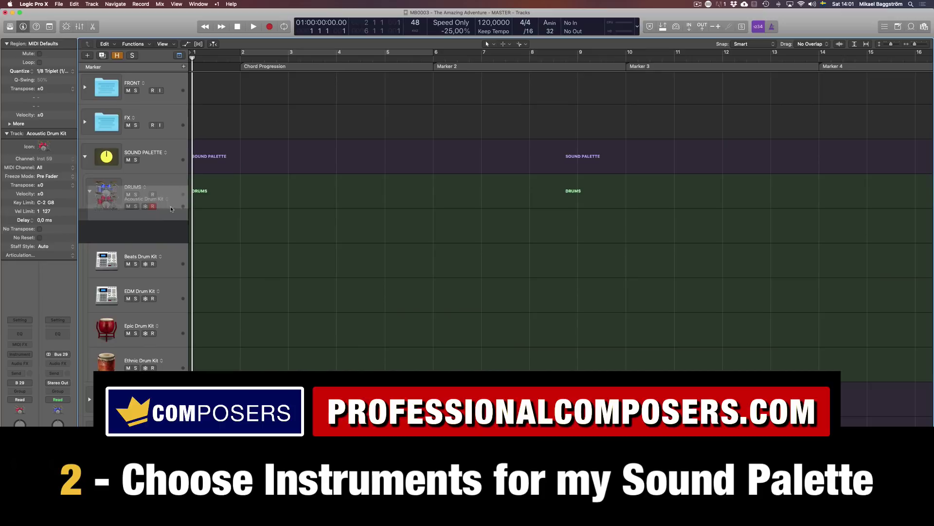
pyautogui.scroll(7, 180, 121)
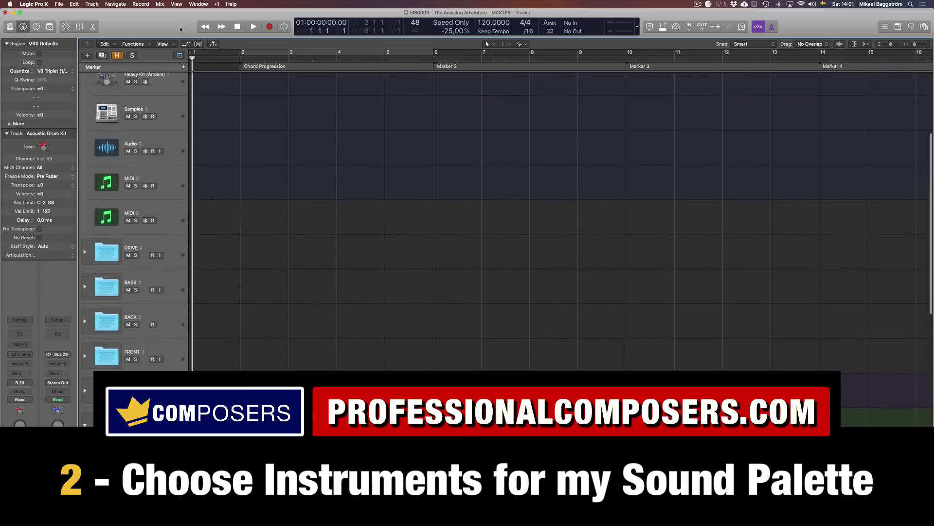
pyautogui.press('super+z')
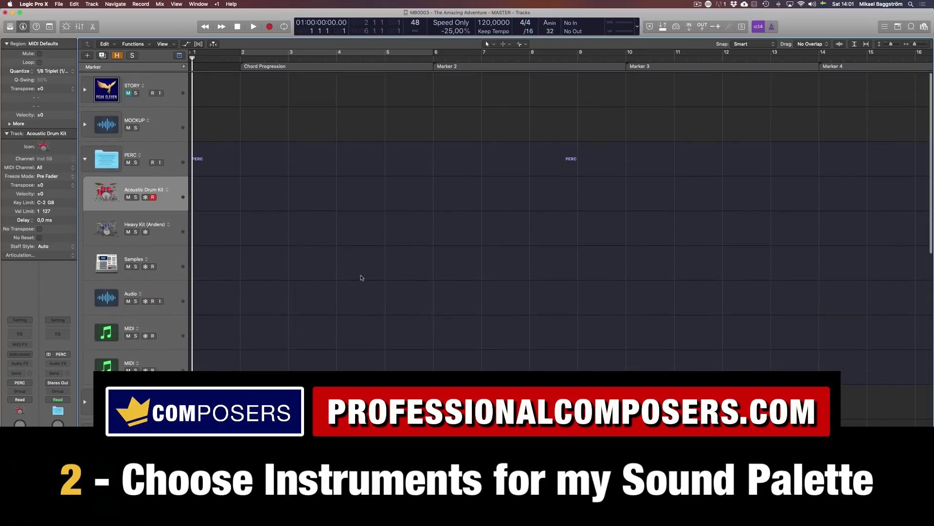
pyautogui.scroll(-3, 350, 278)
pyautogui.scroll(-4, 351, 279)
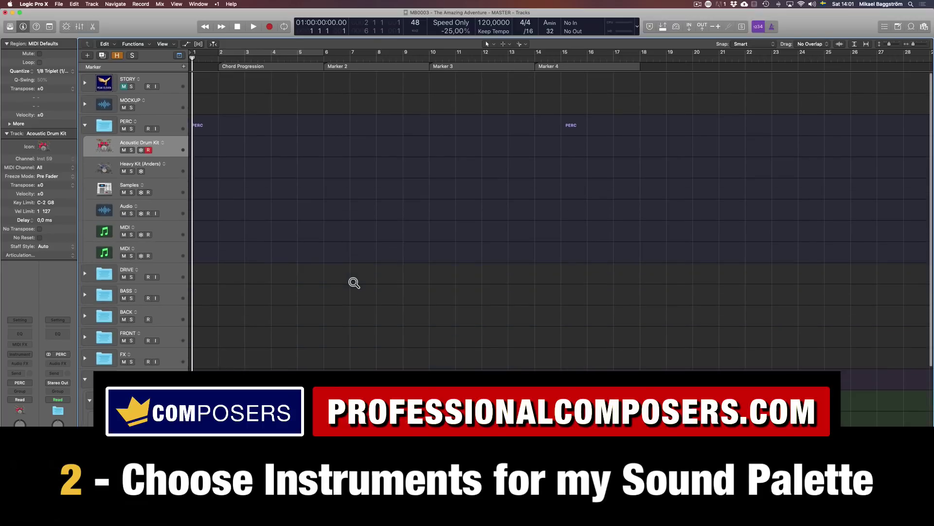
pyautogui.scroll(4, 271, 259)
pyautogui.scroll(-5, 118, 250)
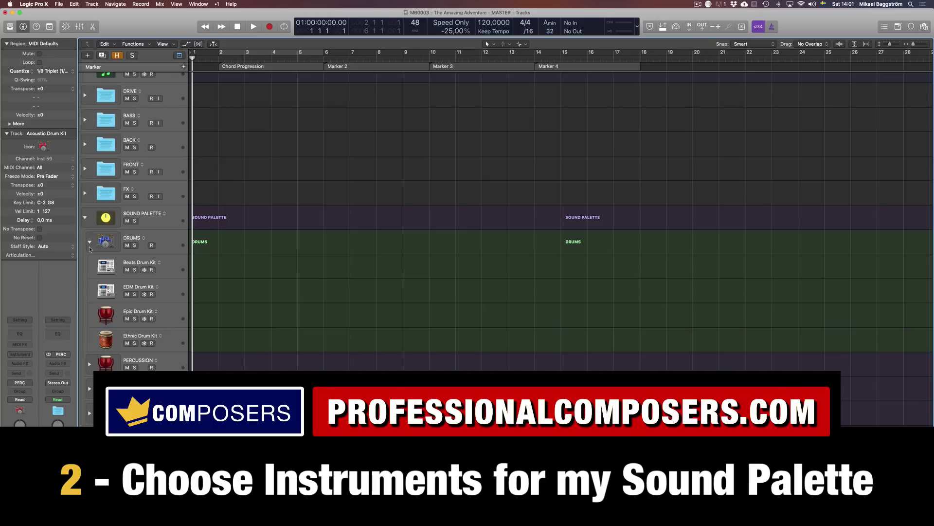
# Step: Drag the Taikos track from PERCUSSION into the PERC folder
pyautogui.click(89, 243)
pyautogui.click(90, 266)
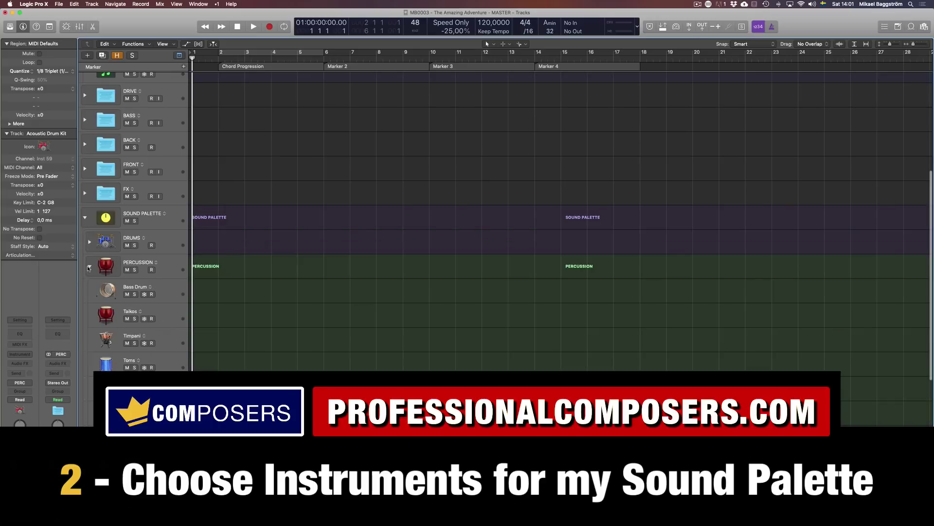
pyautogui.click(169, 317)
pyautogui.scroll(6, 166, 206)
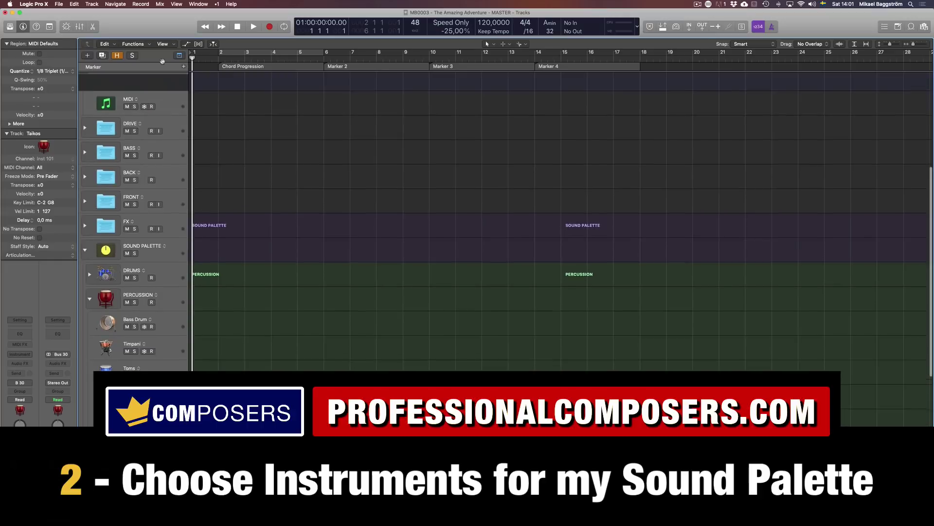
pyautogui.moveTo(163, 63); pyautogui.dragTo(180, 161)
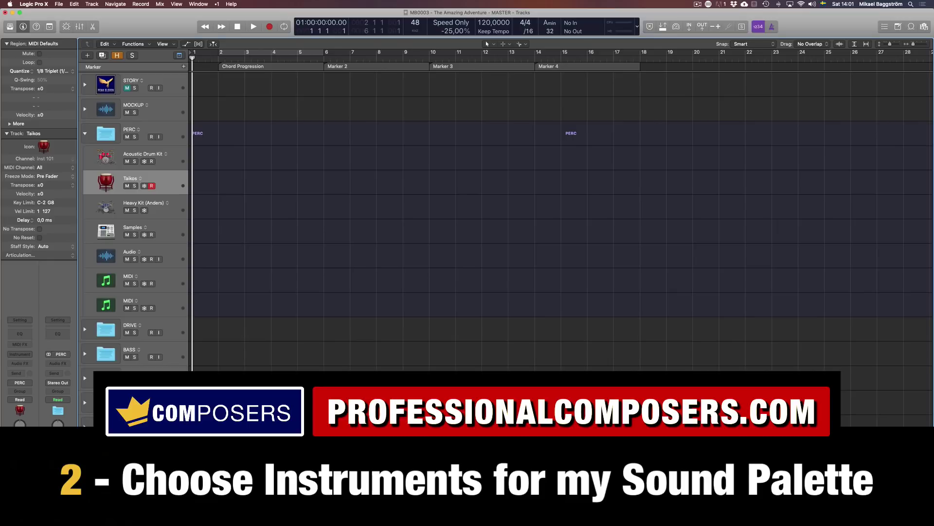
# Step: Select and collapse the PERC folder, then scroll through the track list
pyautogui.click(174, 129)
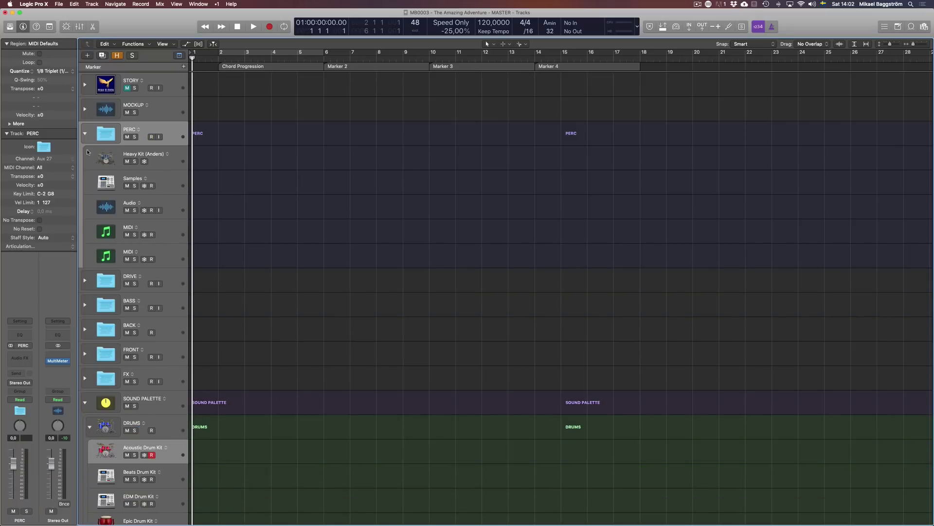
pyautogui.click(85, 132)
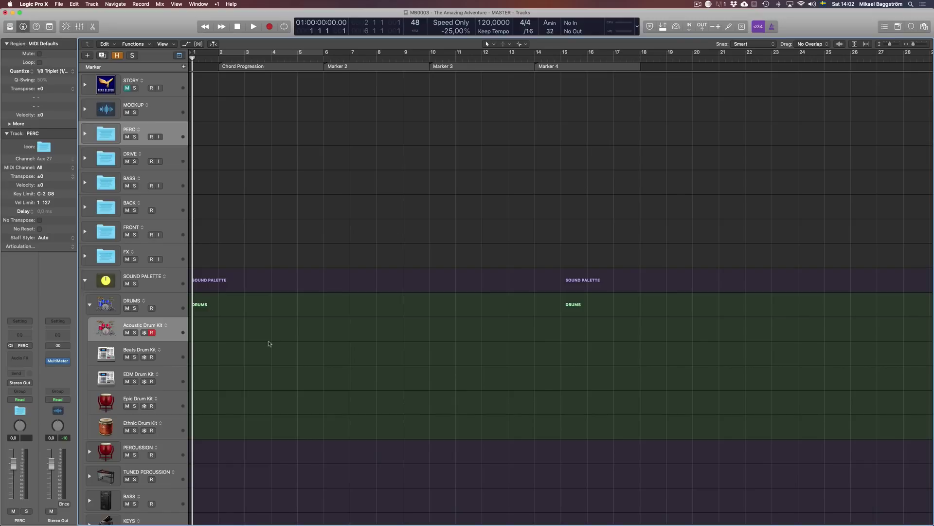
pyautogui.scroll(-10, 164, 351)
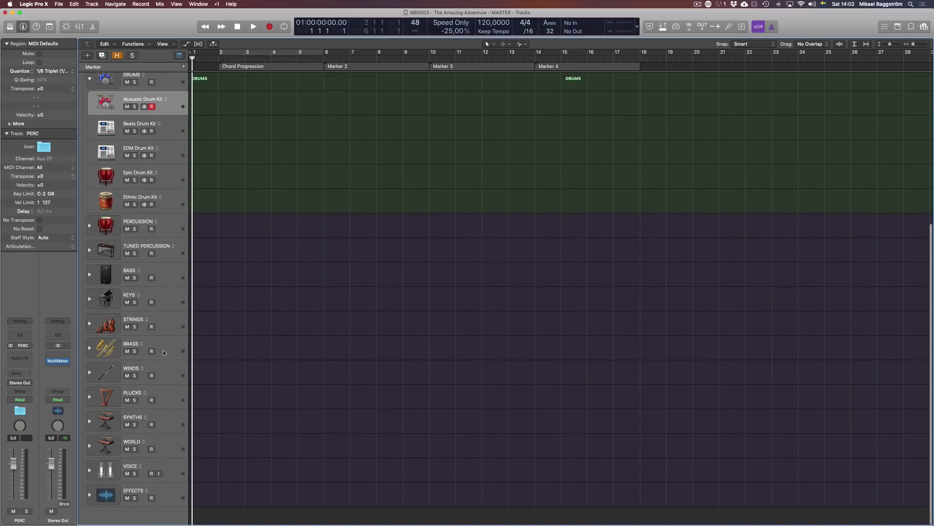
pyautogui.scroll(5, 139, 104)
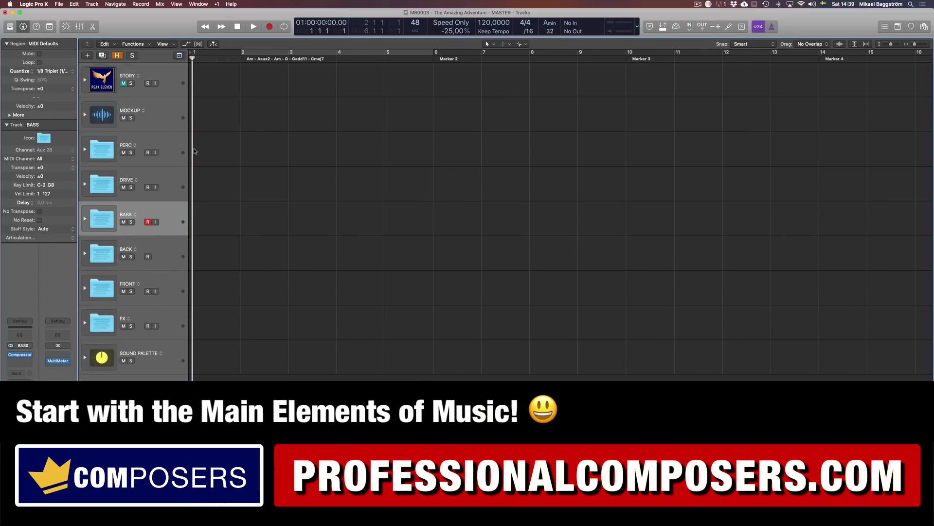
# Step: Peek inside the PERC, DRIVE and BASS folders, collapsing each again
pyautogui.click(164, 128)
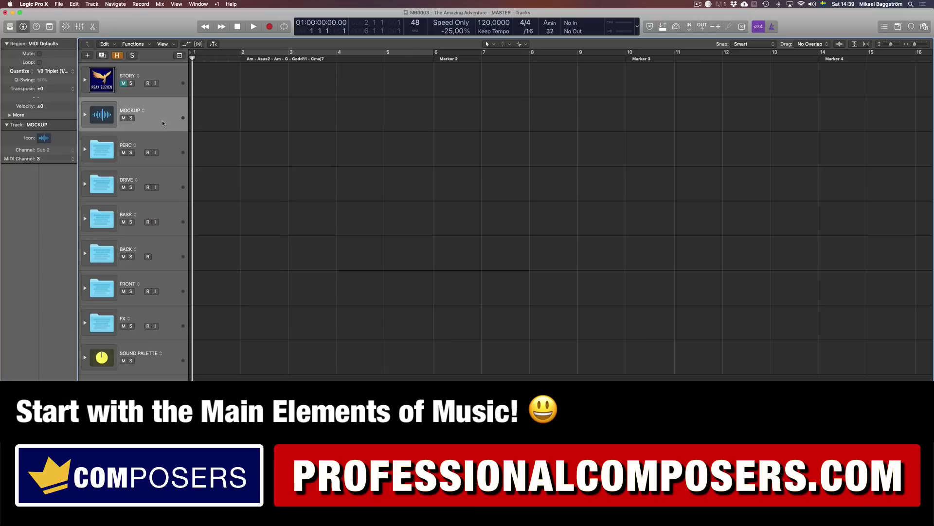
pyautogui.click(86, 151)
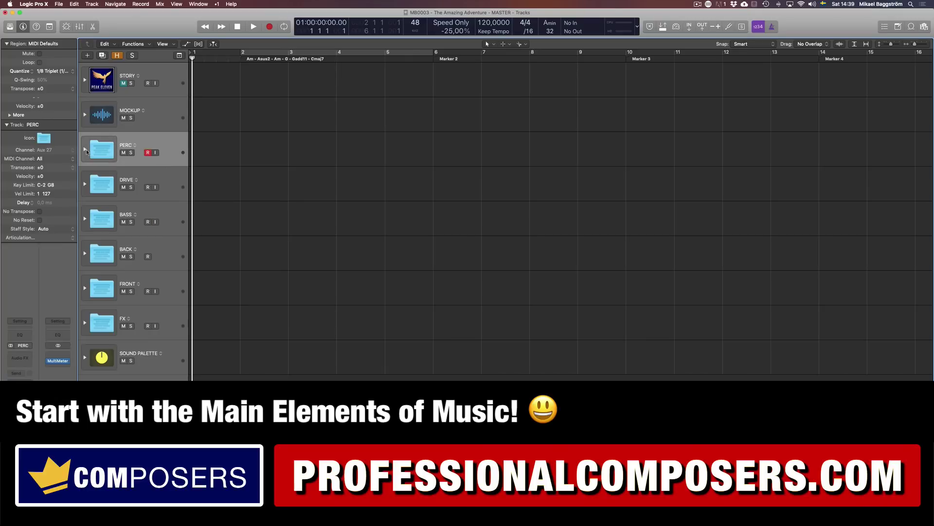
pyautogui.click(85, 151)
pyautogui.click(85, 153)
pyautogui.click(84, 185)
pyautogui.click(85, 185)
pyautogui.click(85, 220)
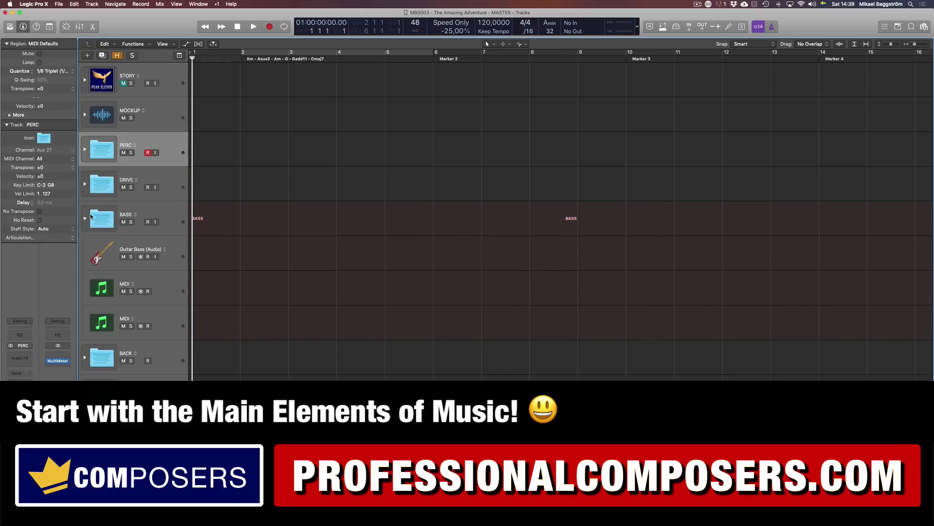
pyautogui.click(85, 219)
# Step: Expand MOCKUP and step through its BEAT, RHYTHM, BASS, CHORDS, MELODY and HARMONY stacks
pyautogui.click(160, 120)
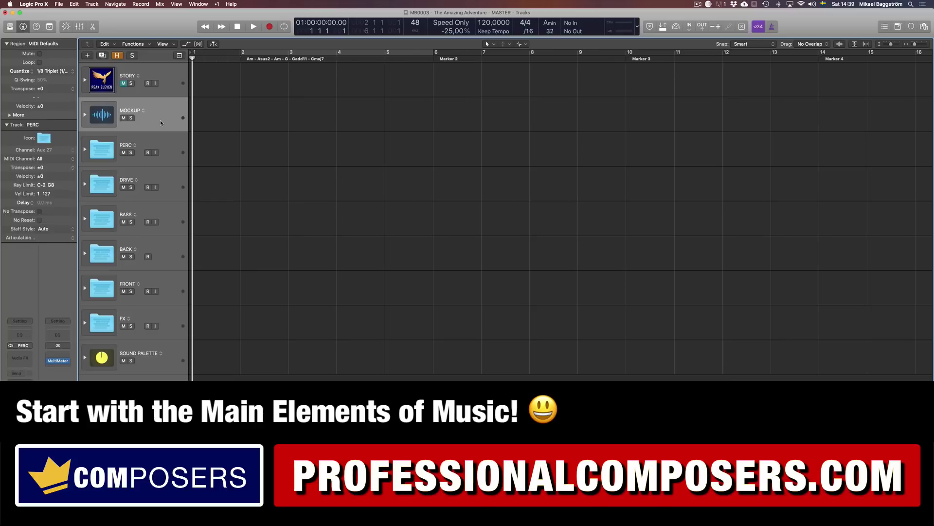
pyautogui.click(86, 115)
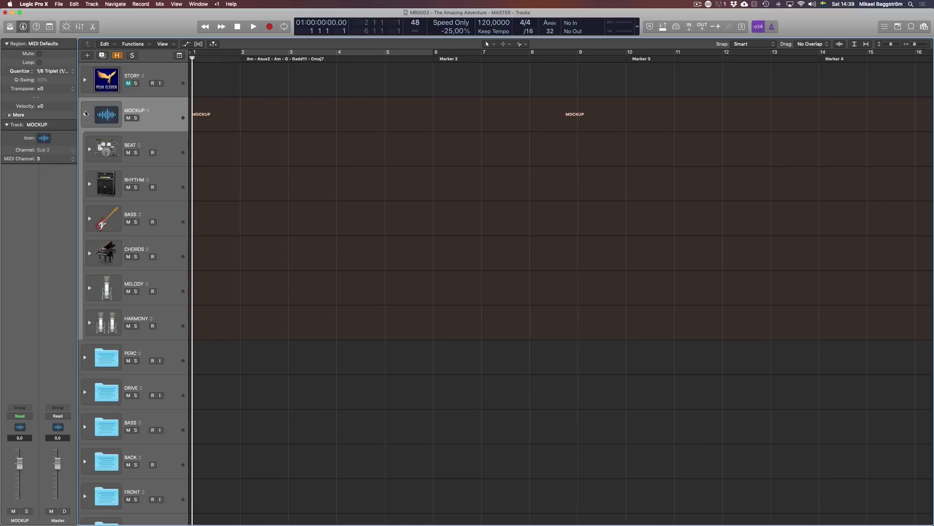
pyautogui.click(174, 144)
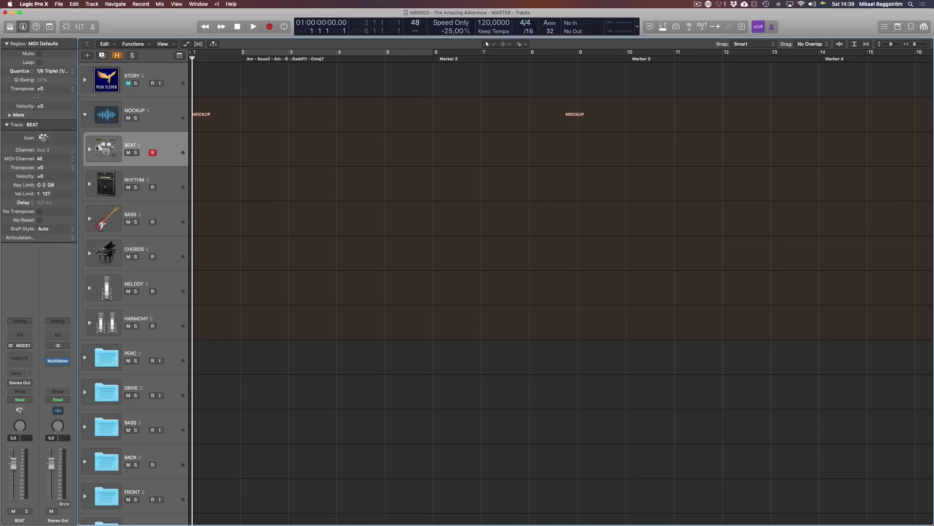
pyautogui.click(174, 181)
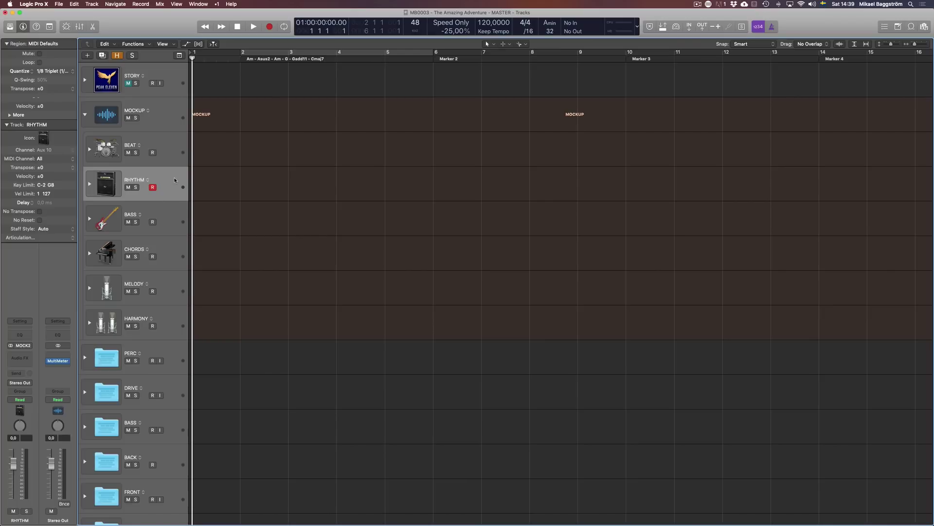
pyautogui.click(179, 217)
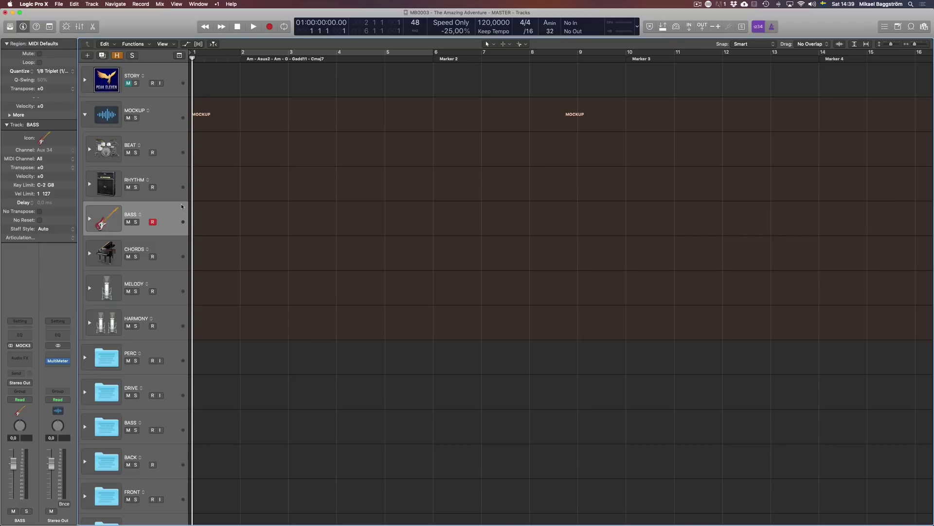
pyautogui.click(180, 252)
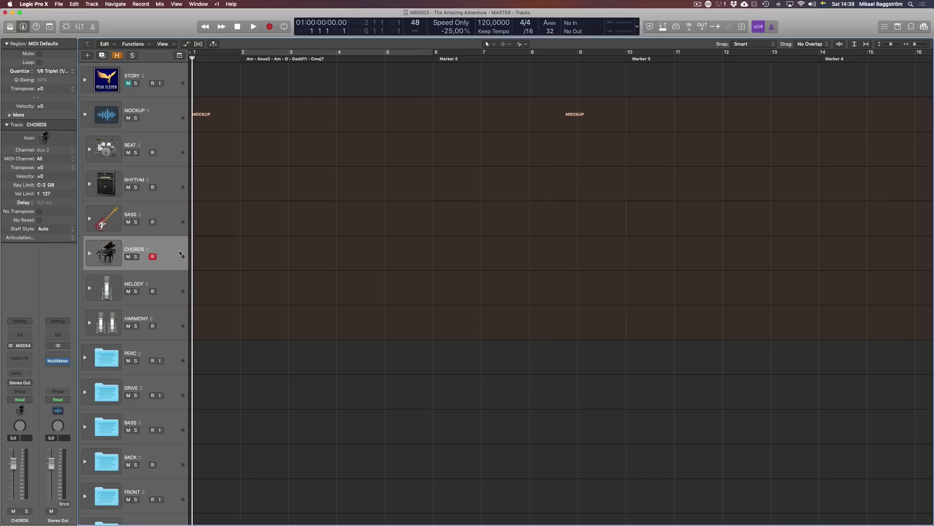
pyautogui.click(176, 281)
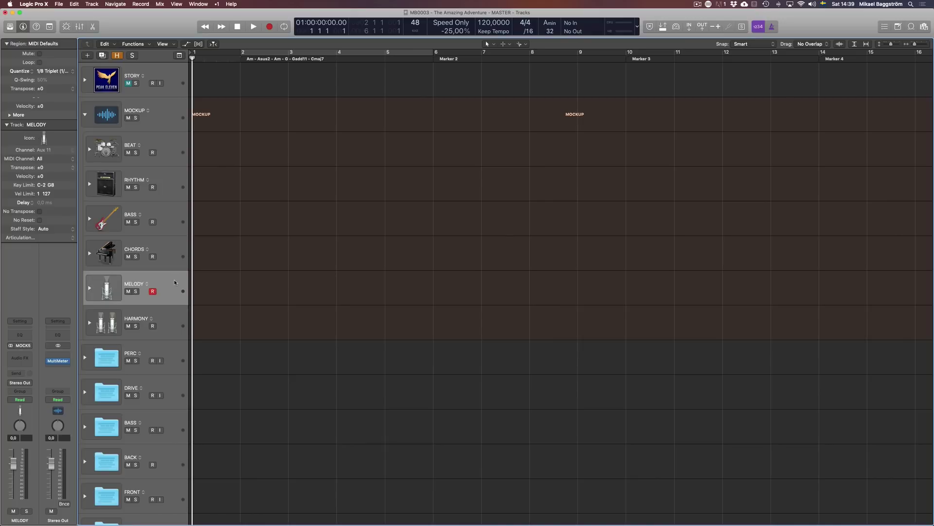
pyautogui.click(176, 317)
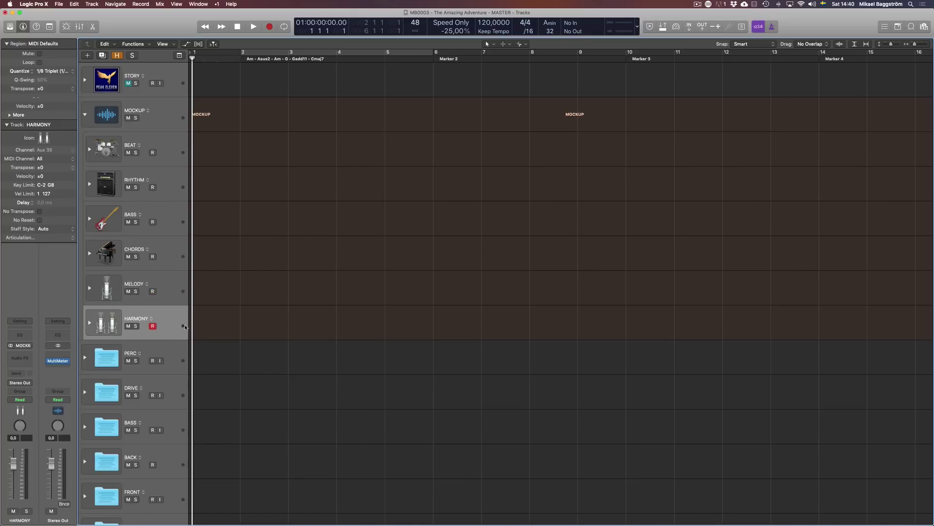
# Step: Review the six MOCKUP stacks again, then expand the MELODY stack
pyautogui.click(176, 283)
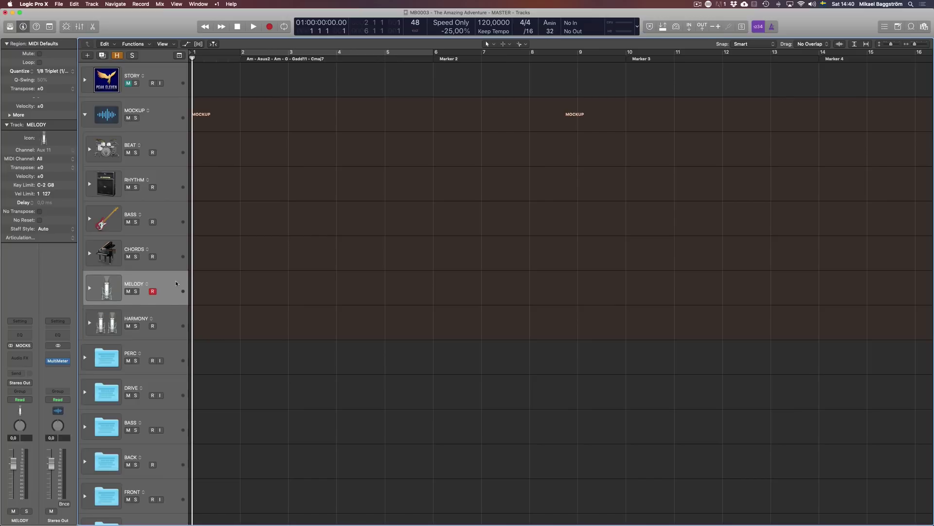
pyautogui.click(174, 150)
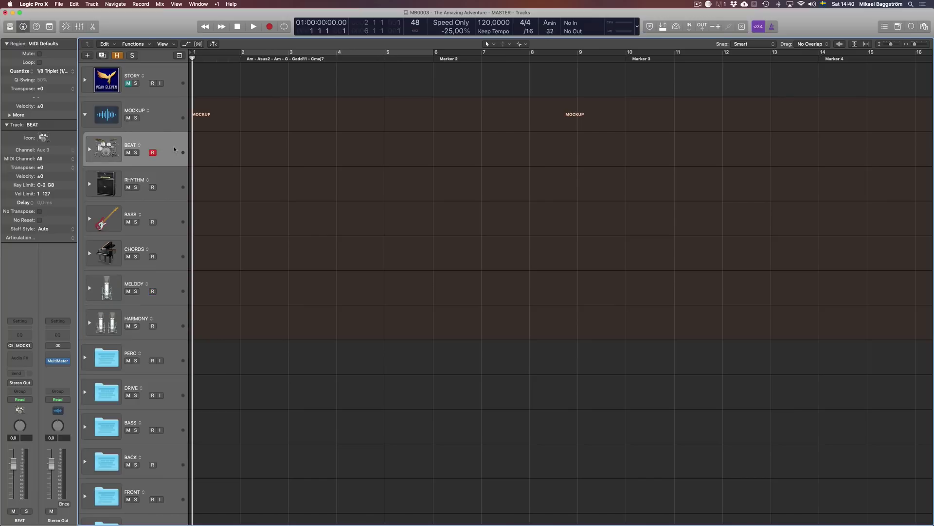
pyautogui.click(167, 176)
pyautogui.click(174, 141)
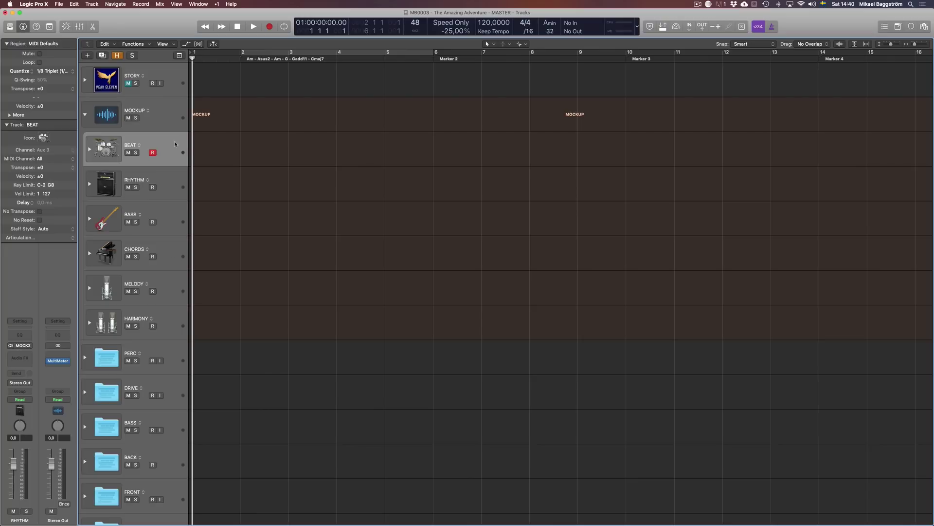
pyautogui.click(173, 321)
pyautogui.click(173, 291)
pyautogui.click(175, 264)
pyautogui.click(178, 221)
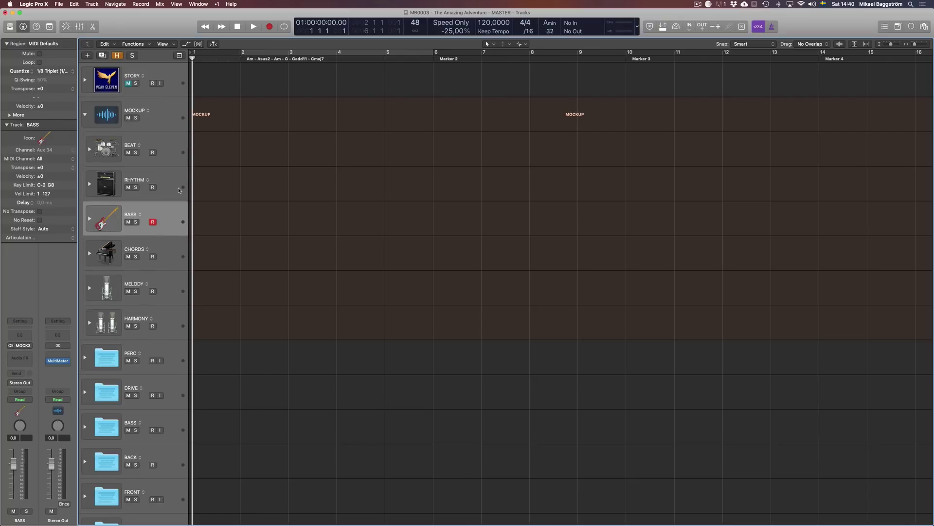
pyautogui.click(178, 188)
pyautogui.click(178, 155)
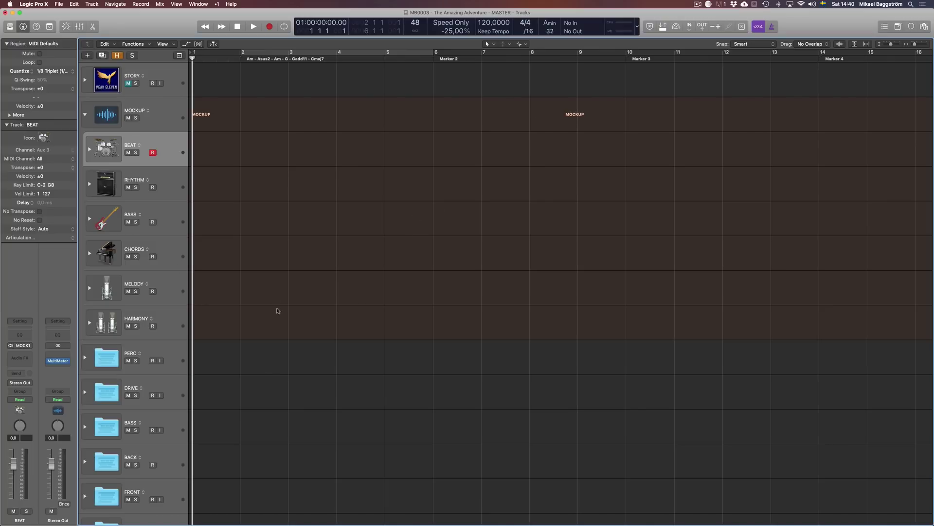
pyautogui.click(174, 286)
pyautogui.click(89, 288)
# Step: Duplicate the MELODY MIDI track with Cmd+D to get four MIDI tracks
pyautogui.click(173, 359)
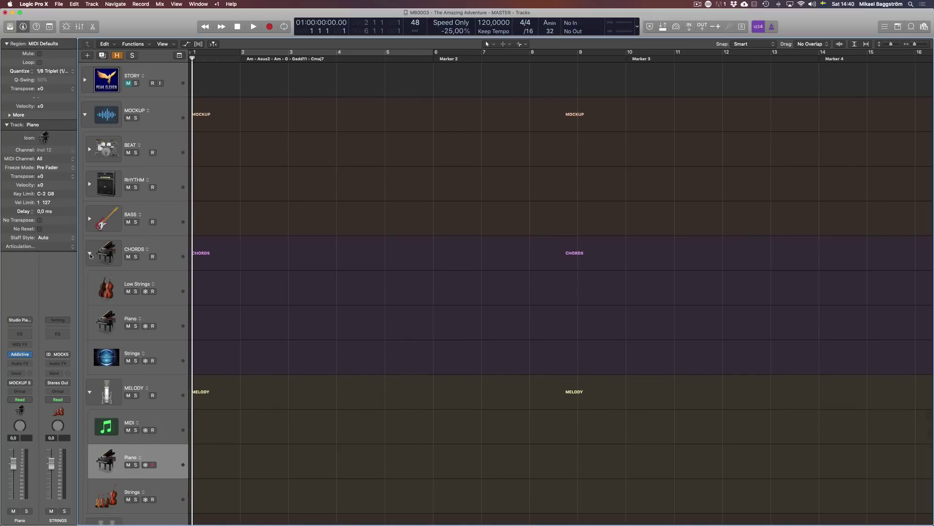
pyautogui.scroll(-2, 174, 342)
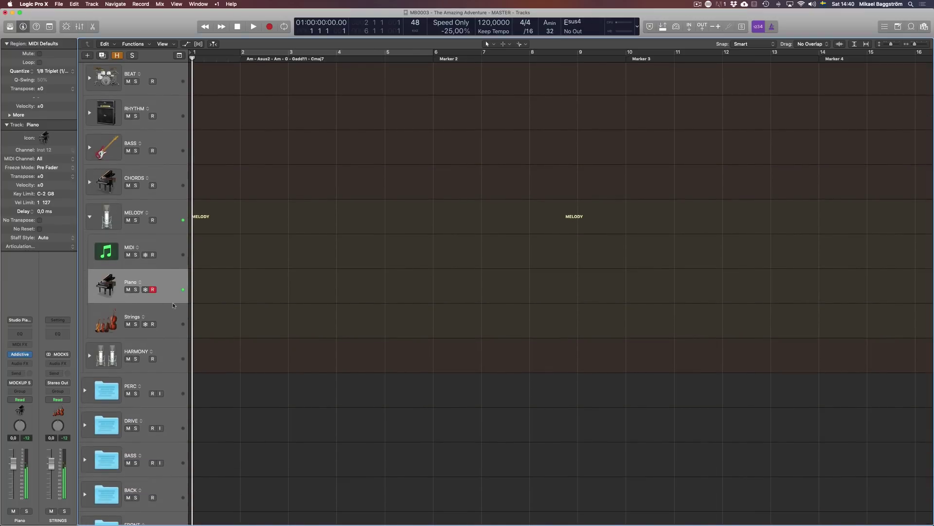
pyautogui.click(171, 243)
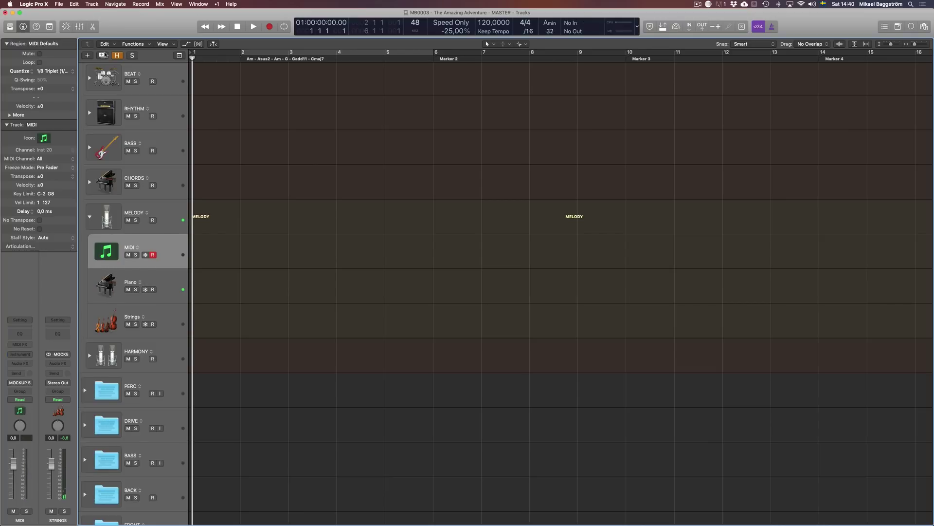
pyautogui.press('super+d')
pyautogui.press('super+d')
pyautogui.press('super+d')
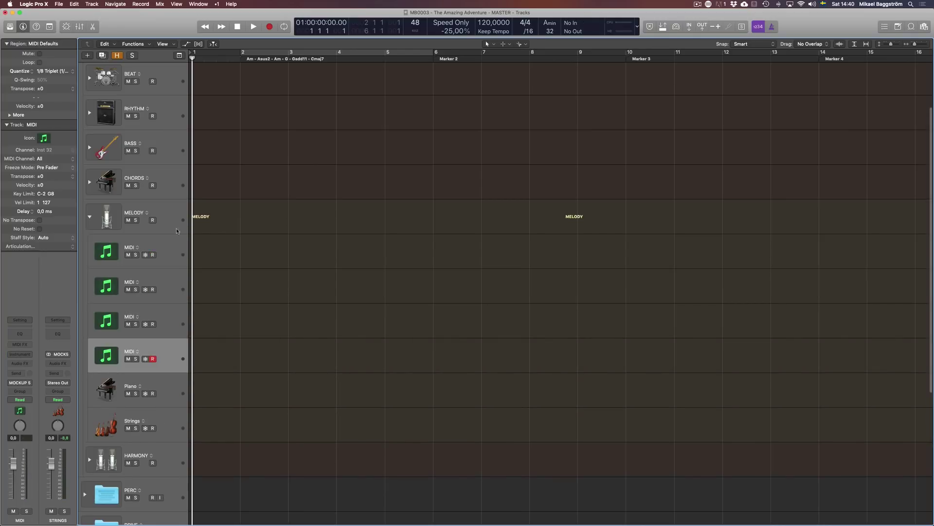
pyautogui.click(181, 253)
pyautogui.scroll(-10, 170, 289)
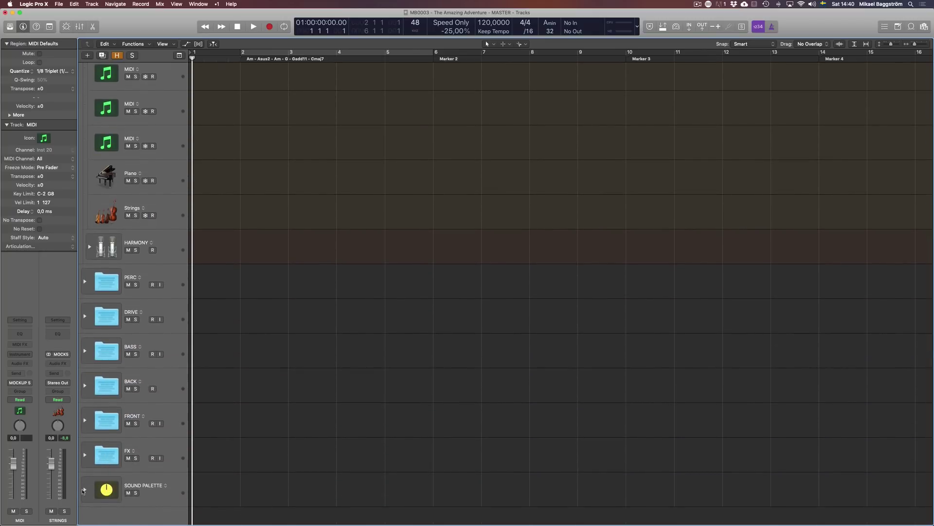
# Step: Expand the SOUND PALETTE folder and its BRASS stack
pyautogui.click(85, 489)
pyautogui.scroll(-15, 175, 437)
pyautogui.scroll(-3, 175, 437)
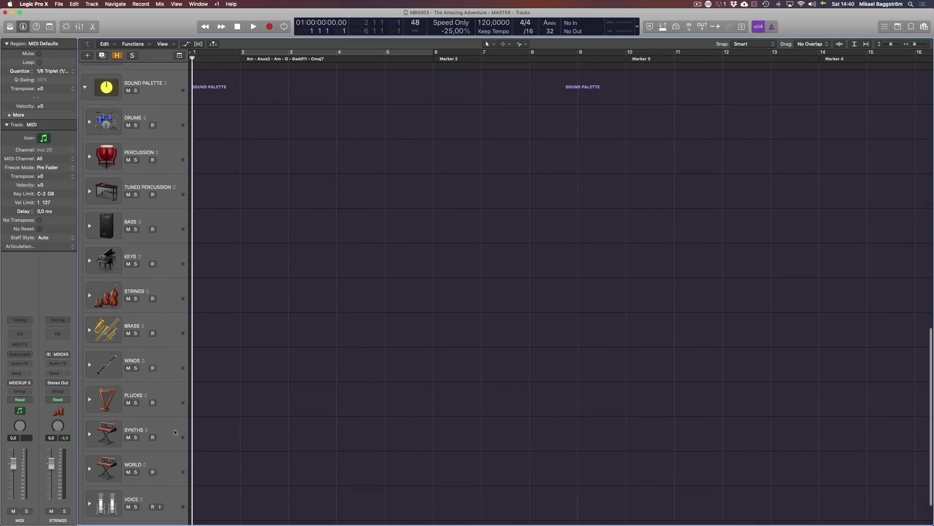
pyautogui.click(90, 330)
pyautogui.scroll(-8, 156, 353)
pyautogui.scroll(12, 192, 394)
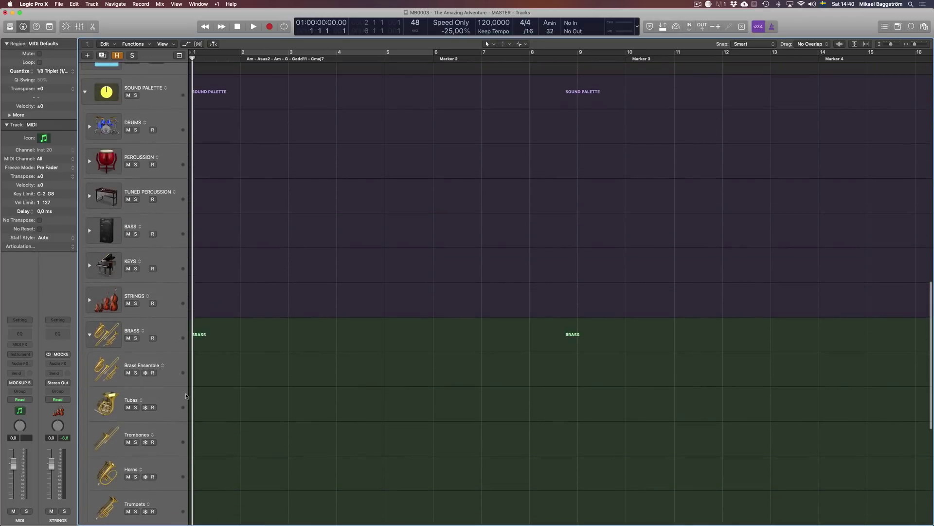
pyautogui.scroll(-7, 187, 395)
pyautogui.scroll(-3, 186, 395)
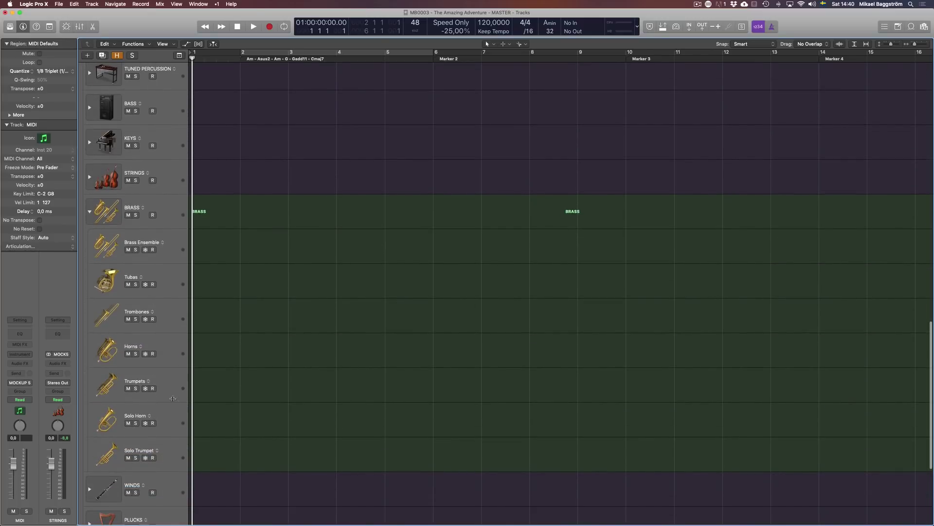
# Step: Audition Trumpets, Solo Trumpet and Solo Horn, then select the first empty MELODY MIDI track
pyautogui.click(171, 386)
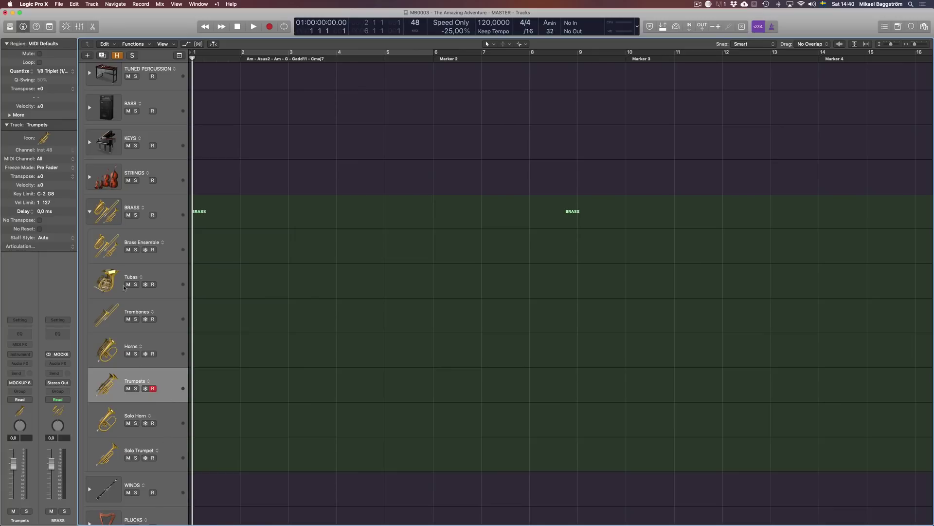
pyautogui.click(170, 444)
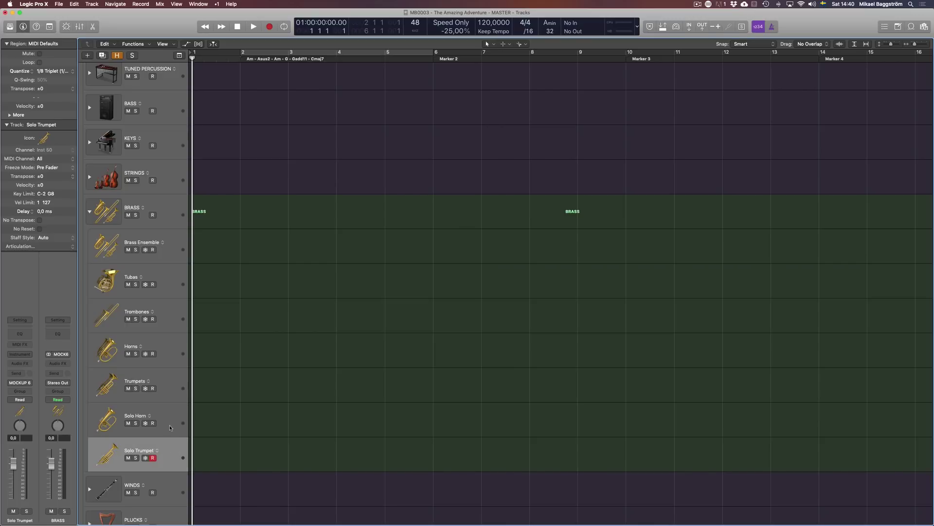
pyautogui.click(170, 422)
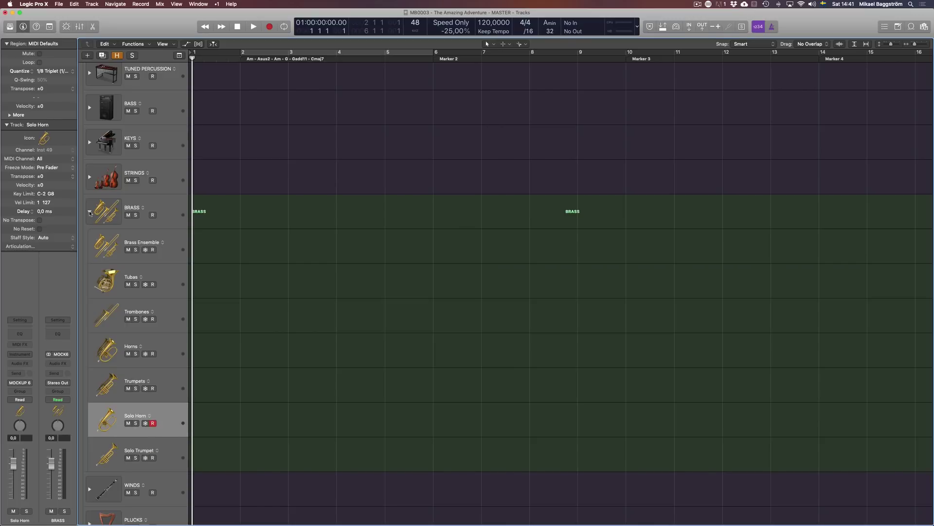
pyautogui.click(90, 213)
pyautogui.scroll(10, 163, 233)
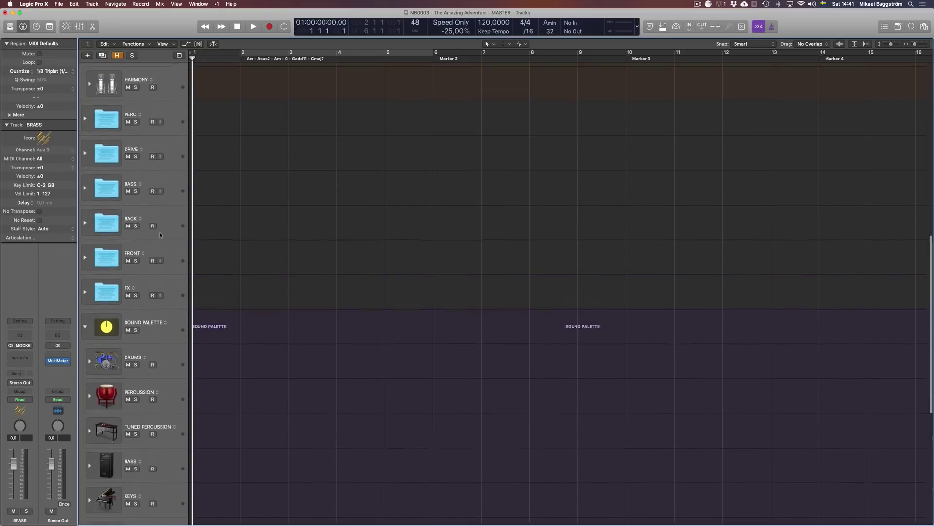
pyautogui.scroll(10, 163, 233)
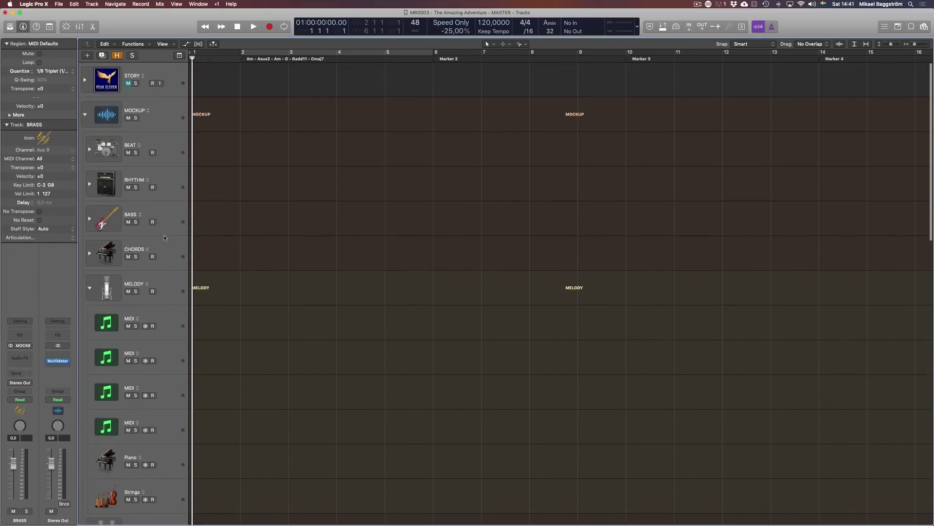
pyautogui.click(174, 321)
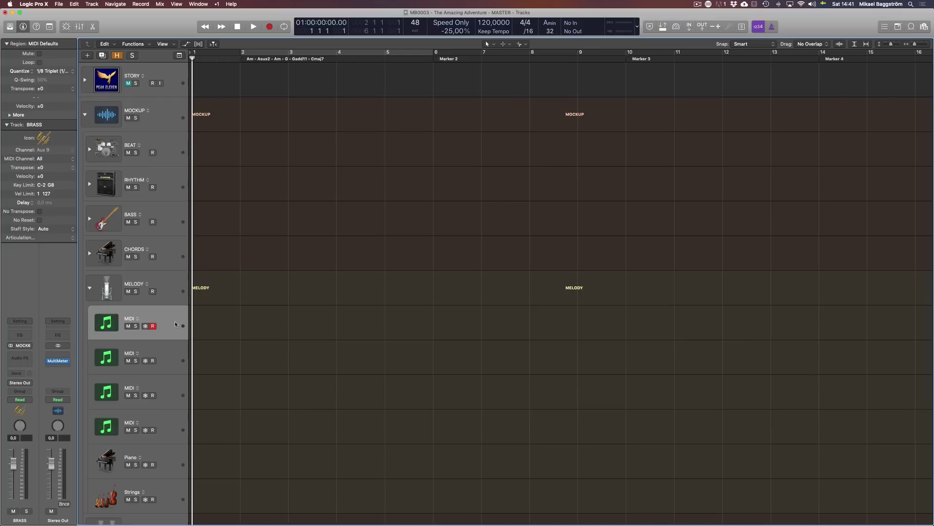
# Step: Load User Patches > 7) BRASS > 5) TRUMPETS > Trumpets (FORZO) onto the first MELODY track
pyautogui.press('y')
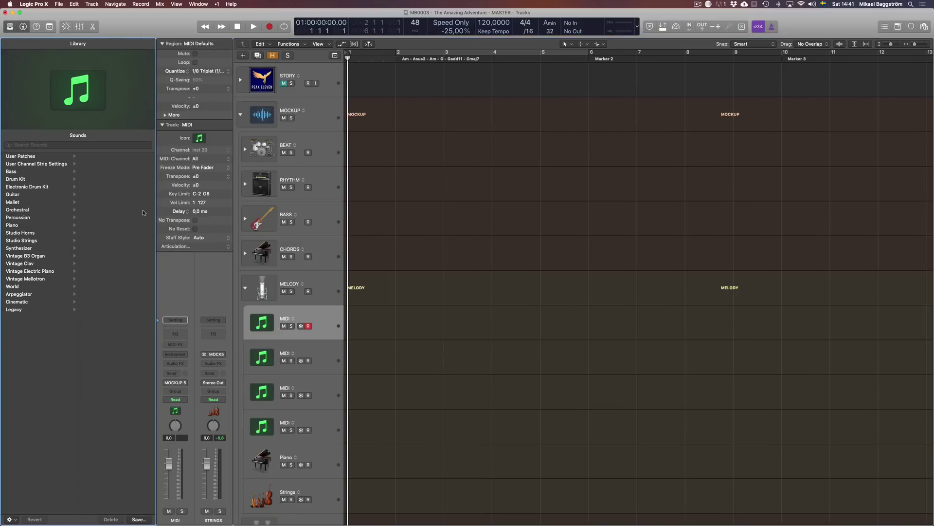
pyautogui.click(32, 156)
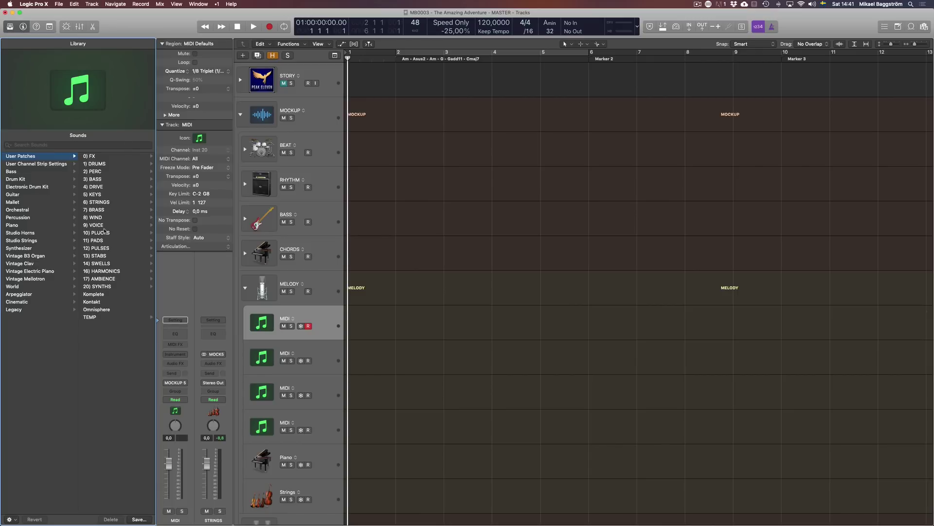
pyautogui.click(97, 210)
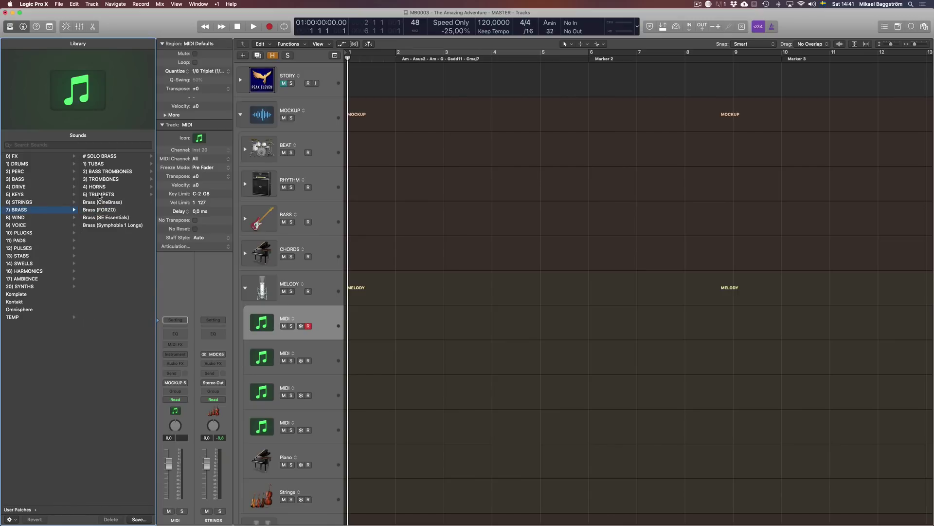
pyautogui.click(99, 195)
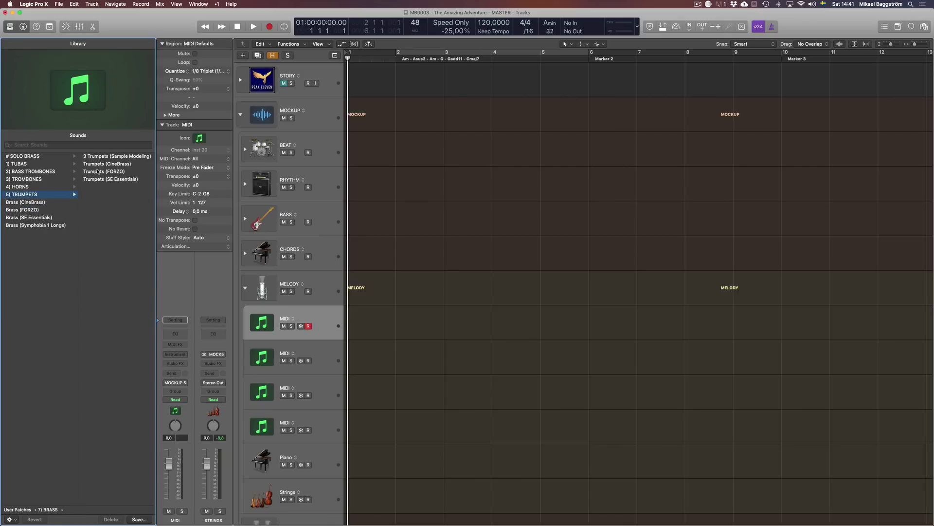
pyautogui.click(98, 171)
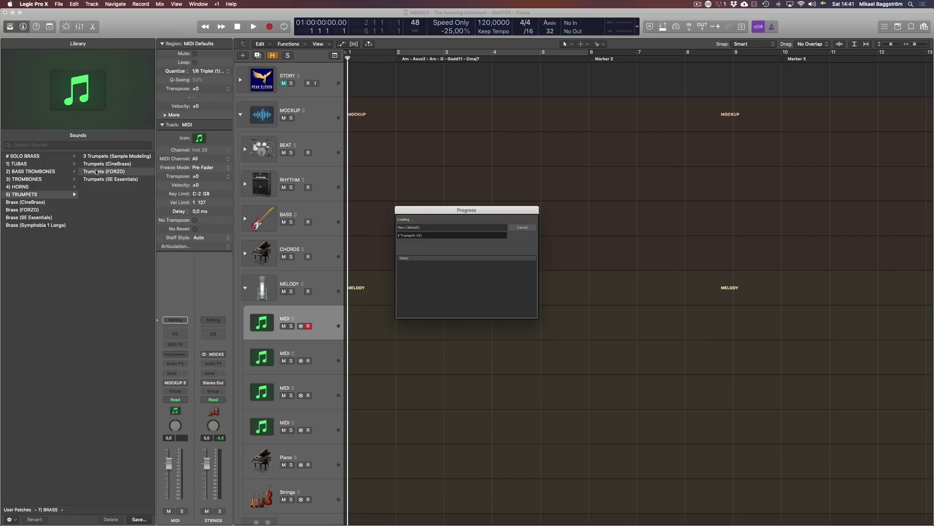
# Step: Rename the track Trumpets
pyautogui.doubleClick(288, 318)
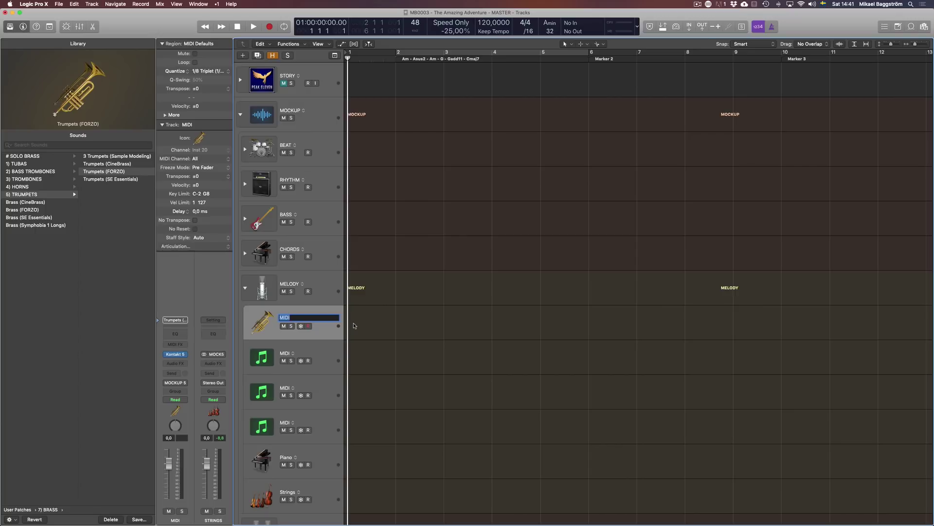
pyautogui.write('Trumpets')
pyautogui.press('Return')
pyautogui.click(338, 345)
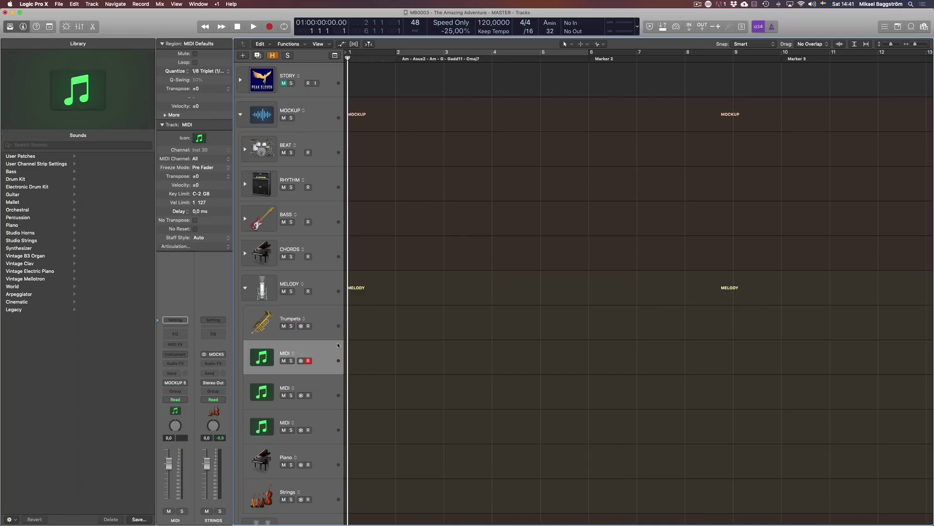
# Step: Load the Lush Strings KS patch from 6) STRINGS onto the second track and name it Lush
pyautogui.click(35, 156)
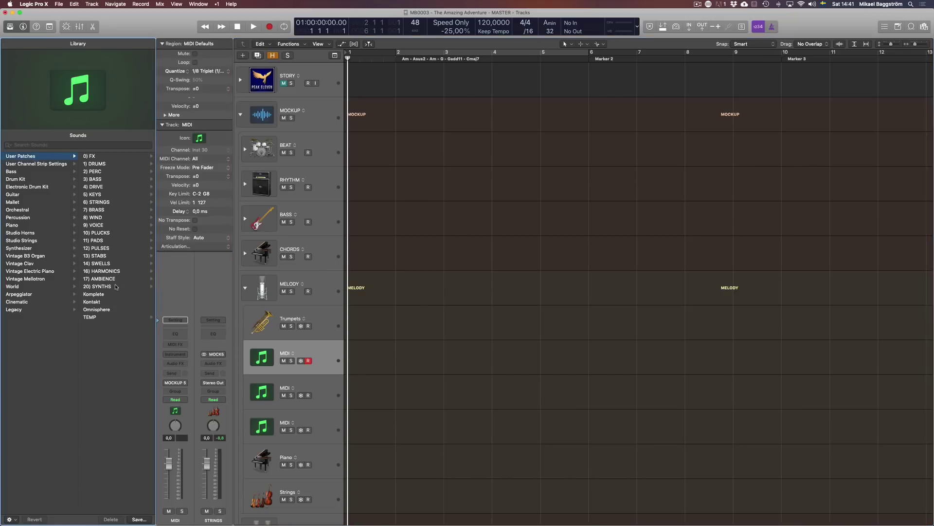
pyautogui.click(100, 202)
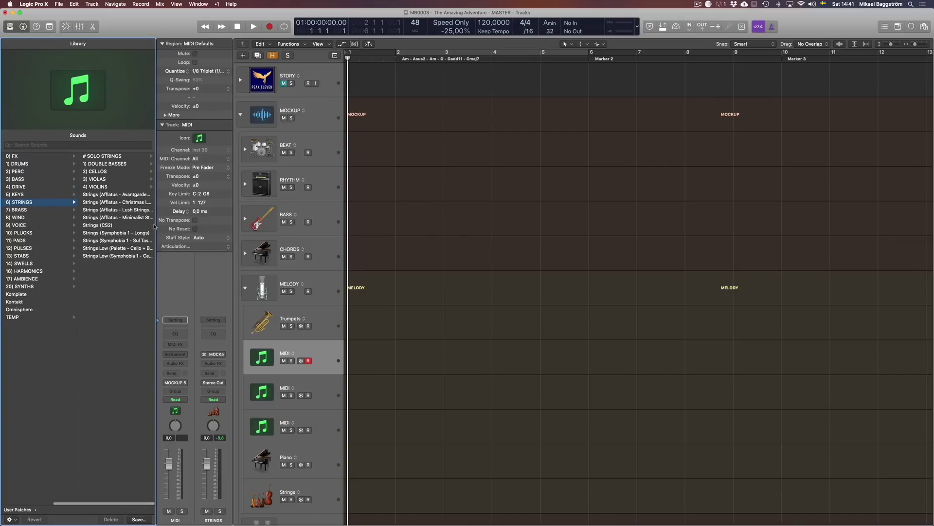
pyautogui.moveTo(155, 225); pyautogui.dragTo(294, 226)
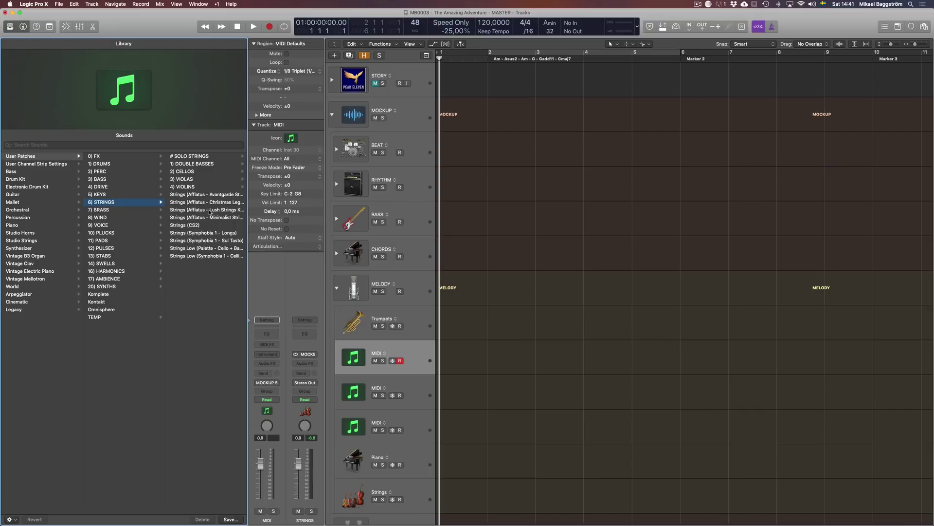
pyautogui.click(210, 211)
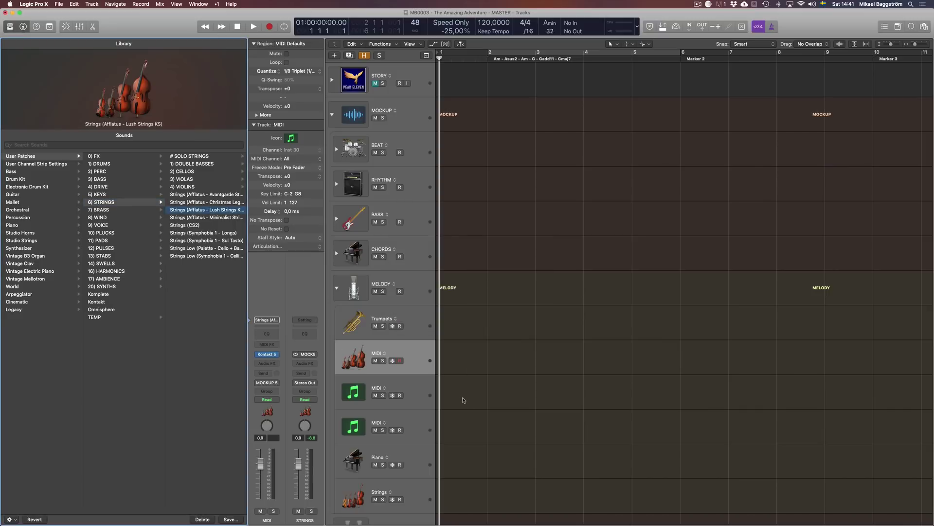
pyautogui.hotkey('shift', 'Return')
pyautogui.write('L')
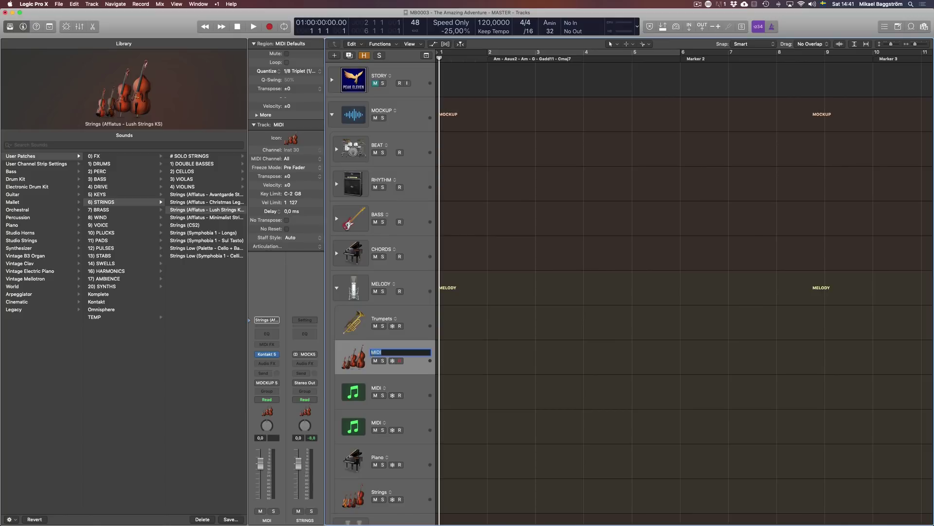
pyautogui.write('ush')
pyautogui.press('Return')
pyautogui.press('Down')
pyautogui.press('Up')
pyautogui.press('Down')
# Step: Load the Christmas Legato strings patch on the next track, then delete that extra track
pyautogui.click(50, 156)
pyautogui.click(116, 203)
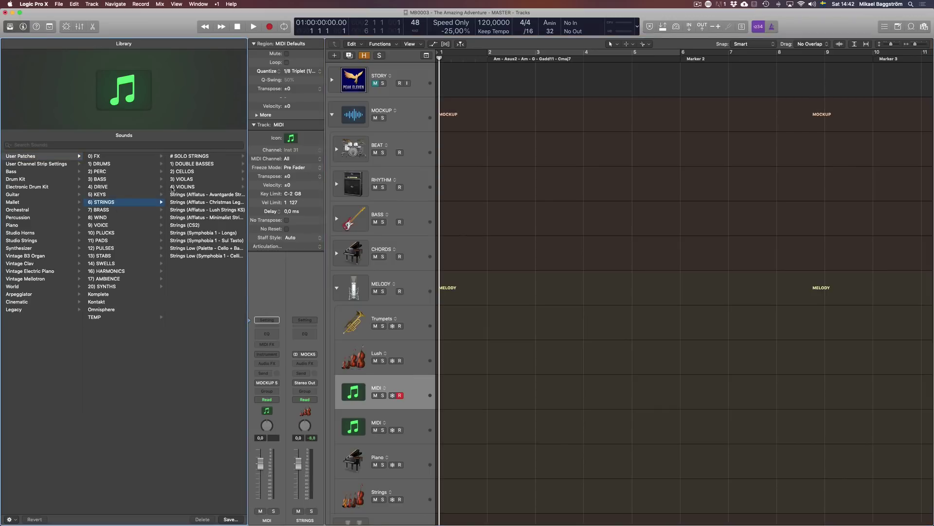
pyautogui.click(211, 203)
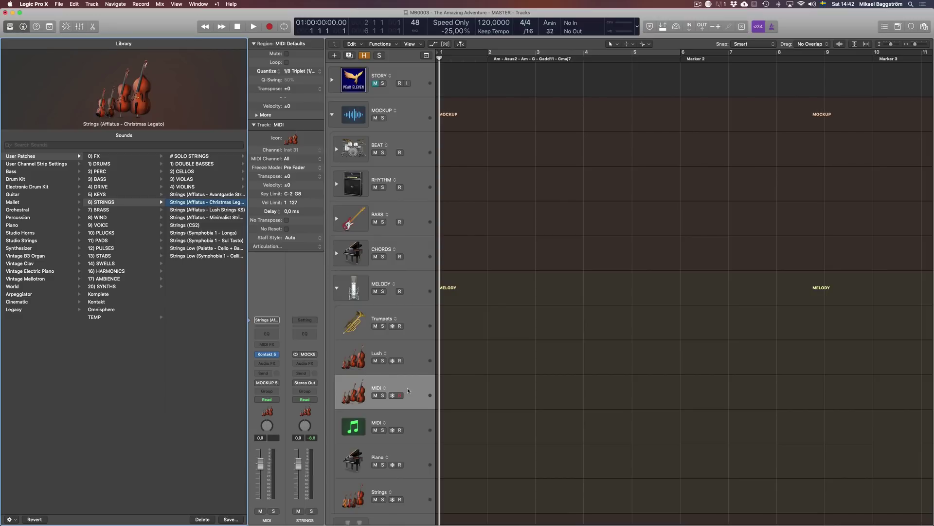
pyautogui.click(418, 438)
pyautogui.click(416, 398)
pyautogui.press('super+BackSpace')
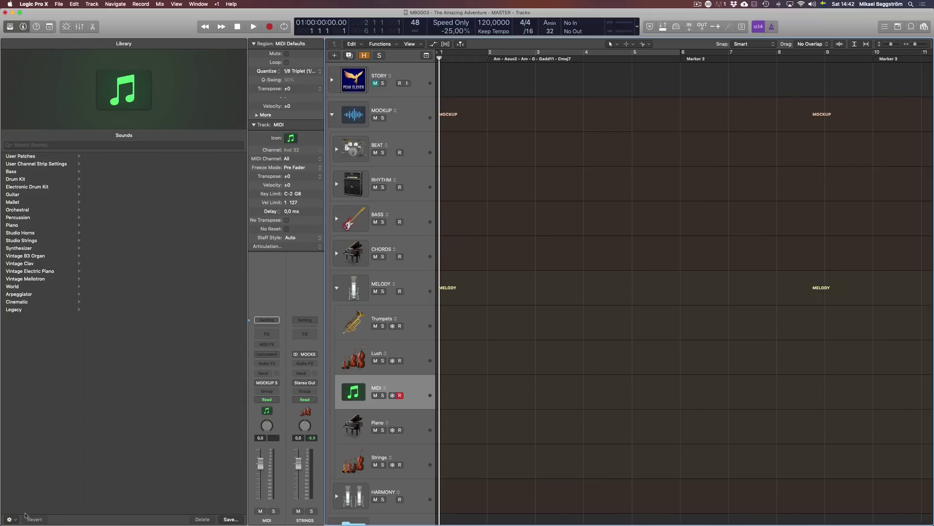
# Step: Turn on Library patch merging and rename the Lush track to Strings (Afflatus)
pyautogui.click(16, 520)
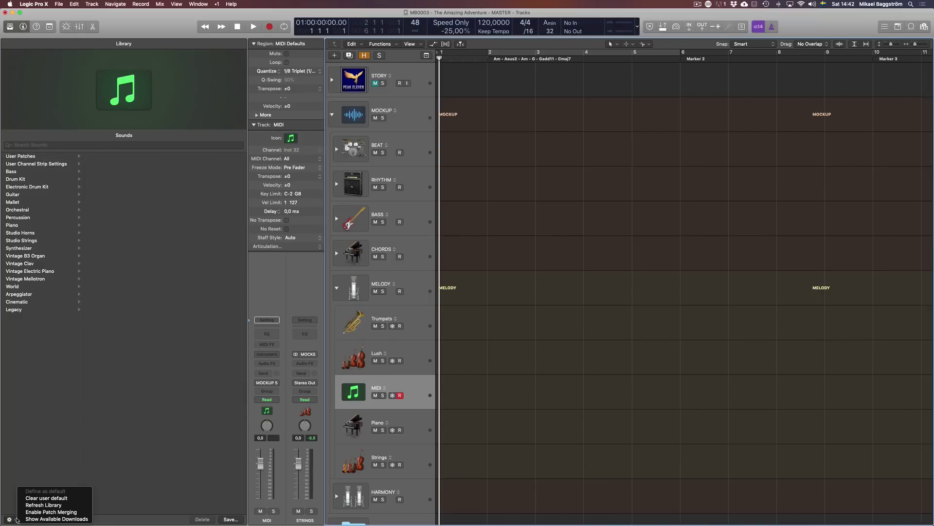
pyautogui.click(49, 511)
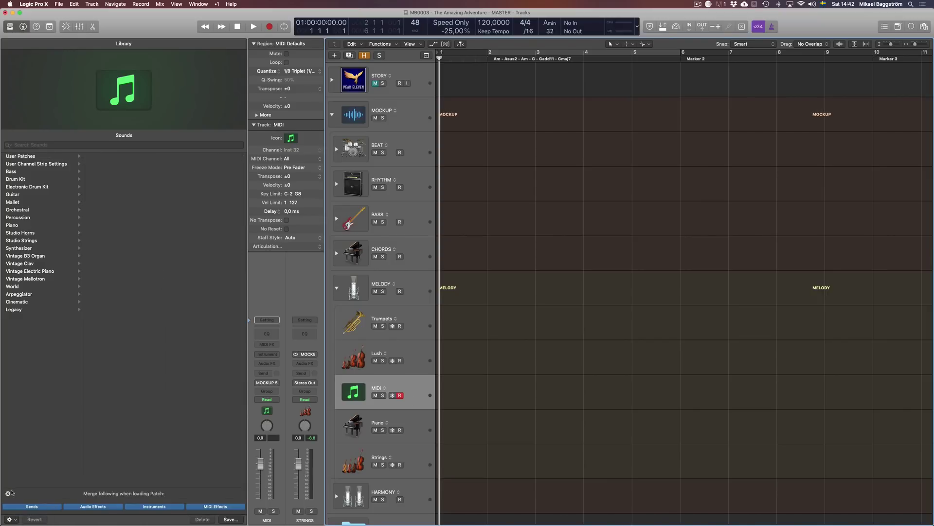
pyautogui.click(8, 493)
pyautogui.click(419, 360)
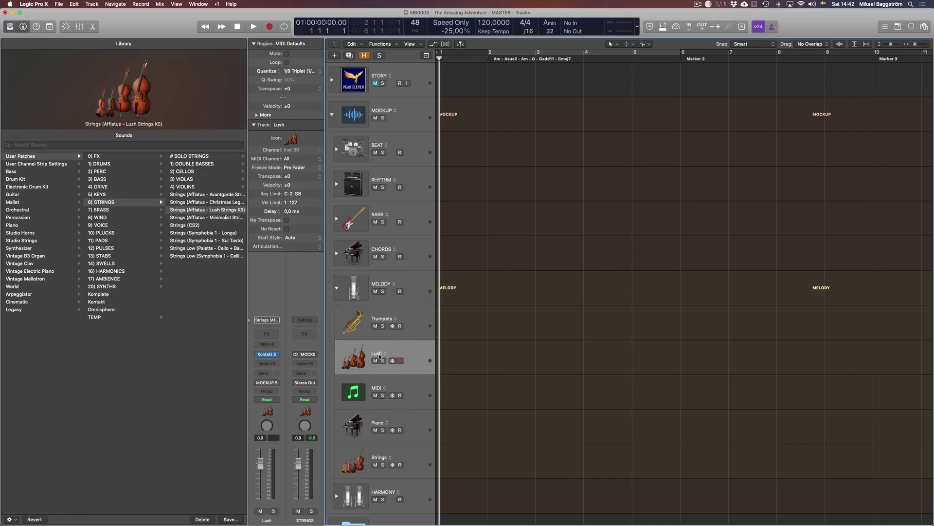
pyautogui.doubleClick(377, 352)
pyautogui.write('Strings (Afflatus)')
pyautogui.press('Return')
# Step: Load User Patches > 8) WIND > 6) Flute > Flute Solo (SWAM) onto the remaining MIDI track
pyautogui.click(403, 401)
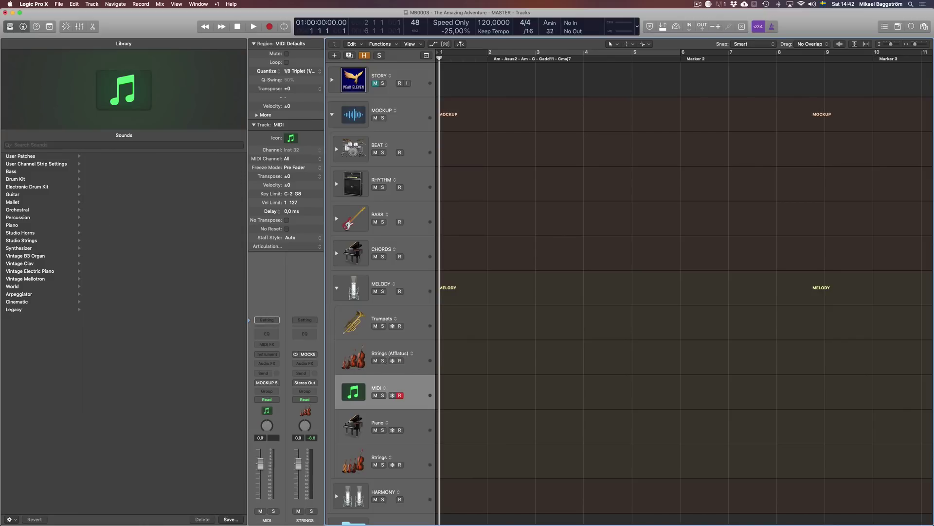
pyautogui.click(73, 157)
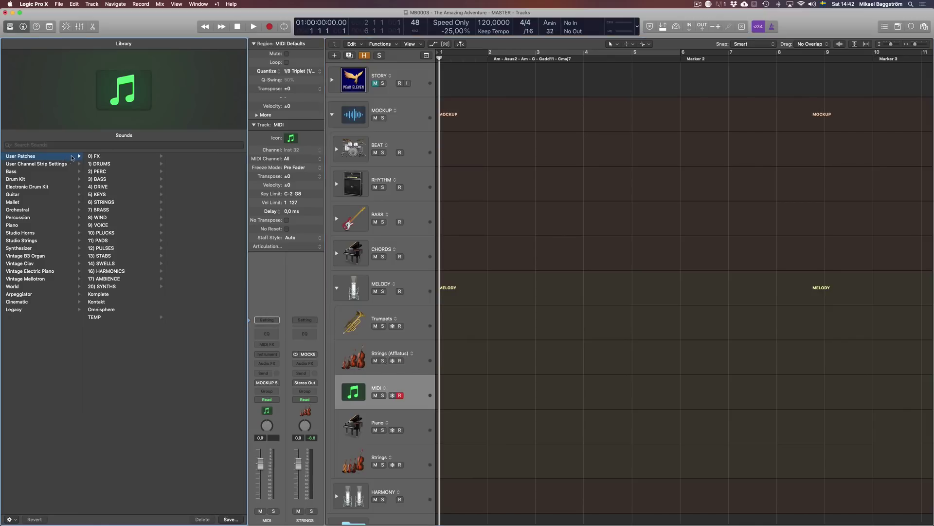
pyautogui.click(111, 218)
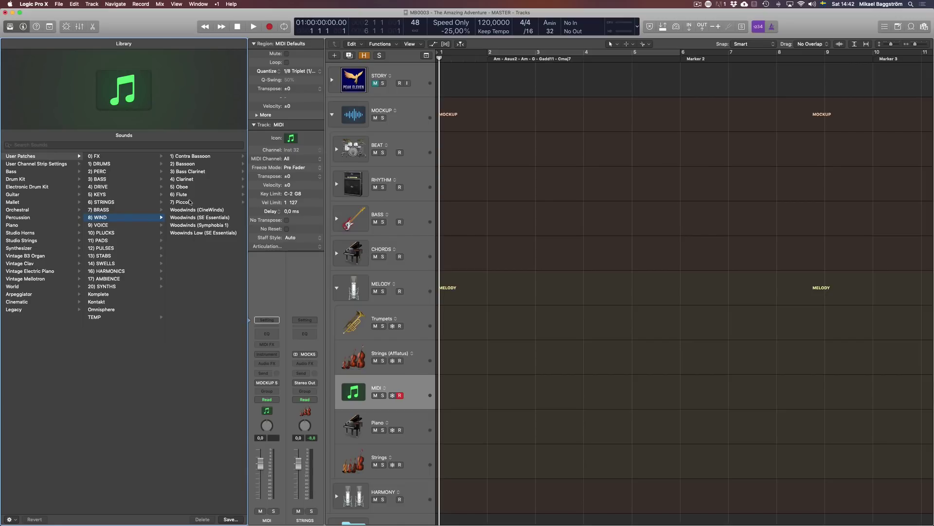
pyautogui.click(188, 195)
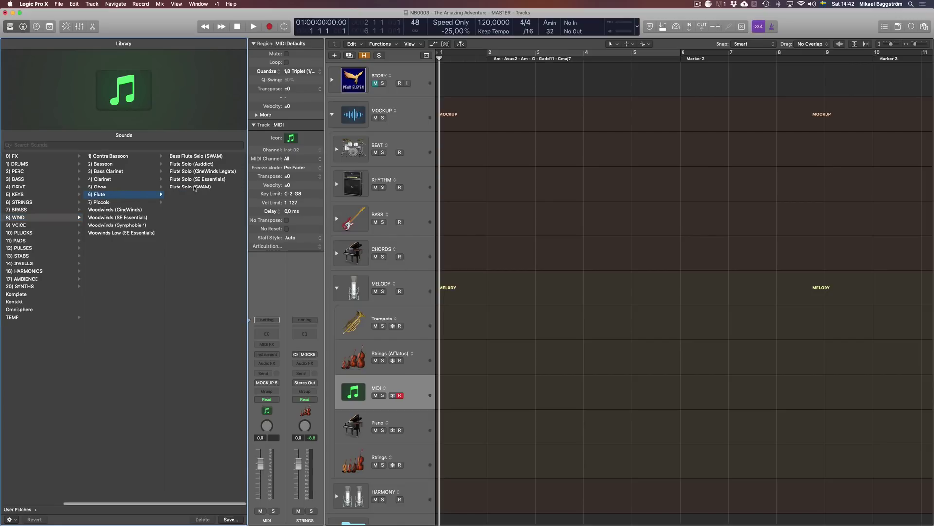
pyautogui.click(195, 187)
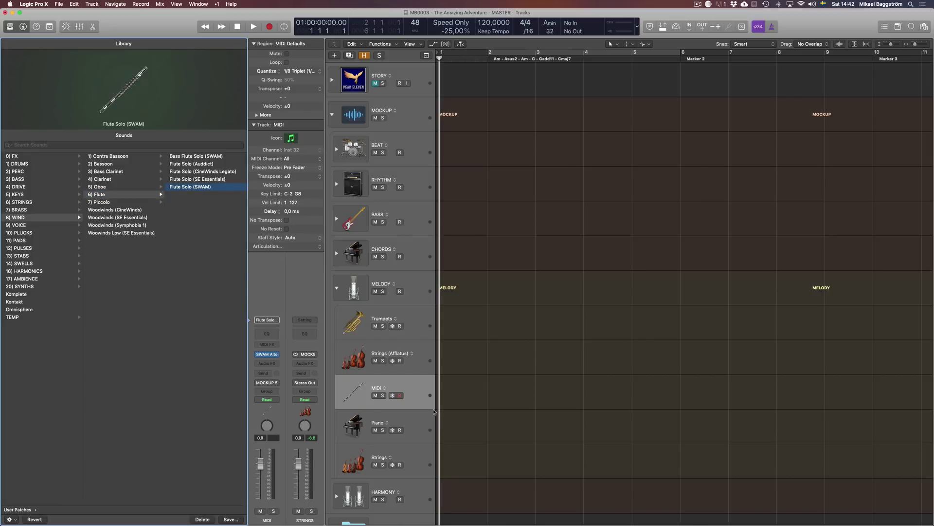
# Step: Rename the track Flute Solo and select the MELODY stack
pyautogui.doubleClick(376, 388)
pyautogui.write('Flute Solo')
pyautogui.press('Return')
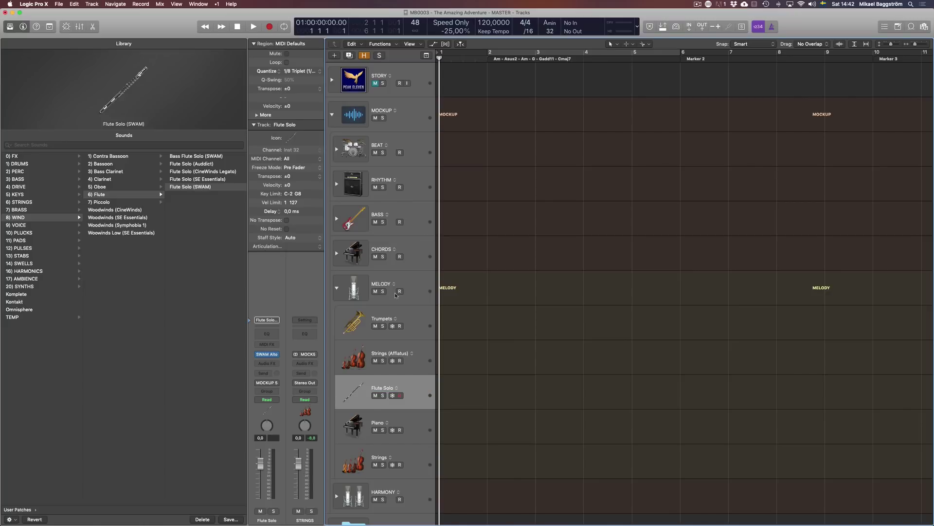
pyautogui.click(413, 291)
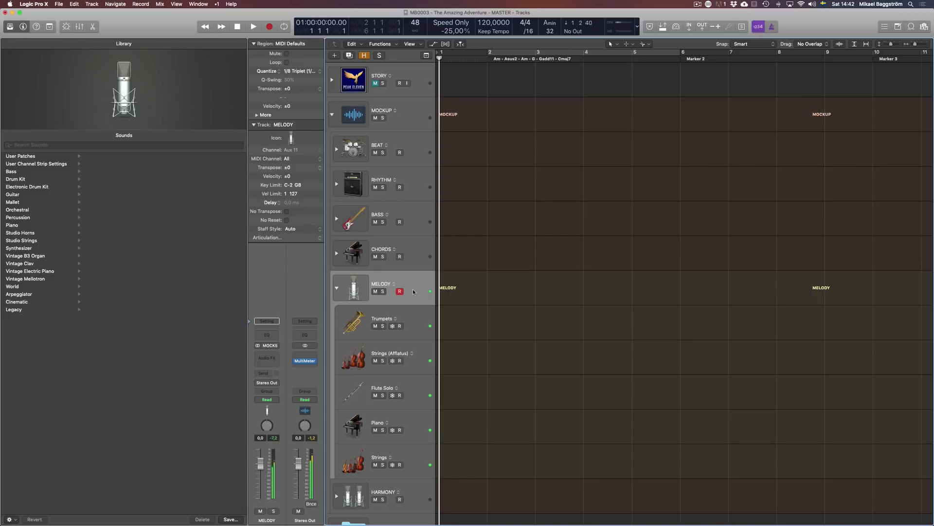
# Step: Mute the MELODY Piano track and reselect the Trumpets (FORZO) track
pyautogui.click(375, 430)
pyautogui.click(422, 325)
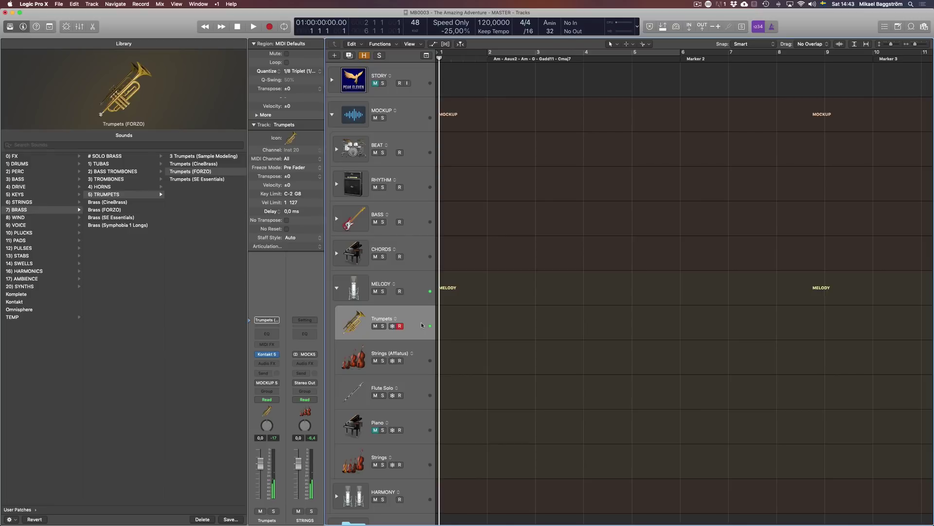
# Step: Open the Trumpets Kontakt instrument and MIDI-learn a controller for its Dynamics control
pyautogui.click(267, 354)
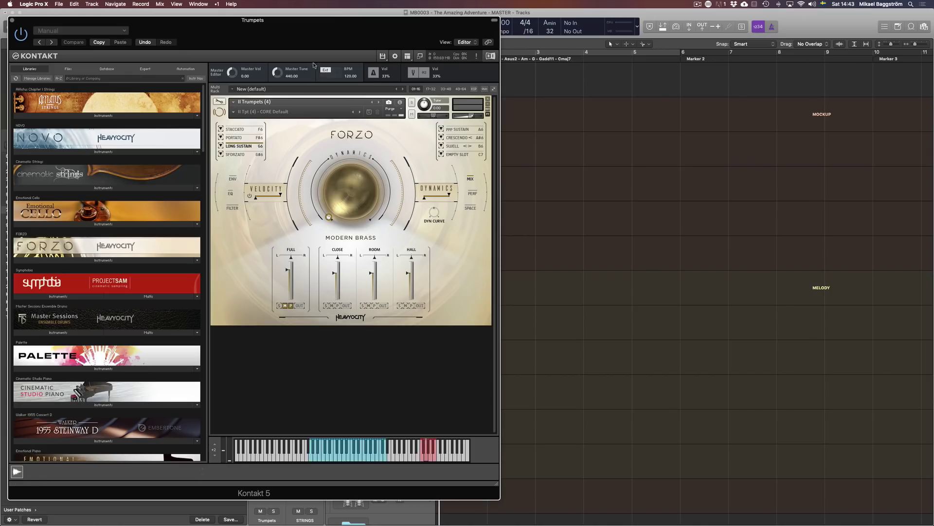
pyautogui.rightClick(360, 198)
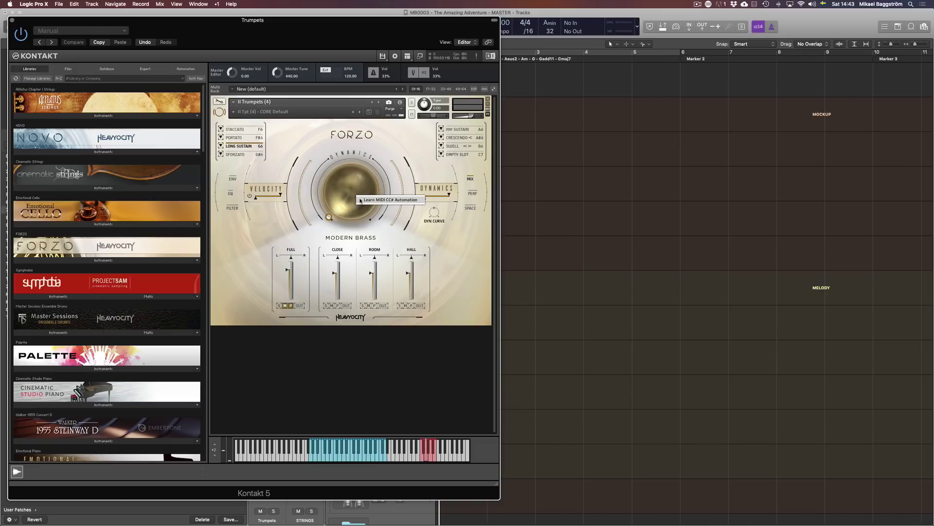
pyautogui.click(362, 200)
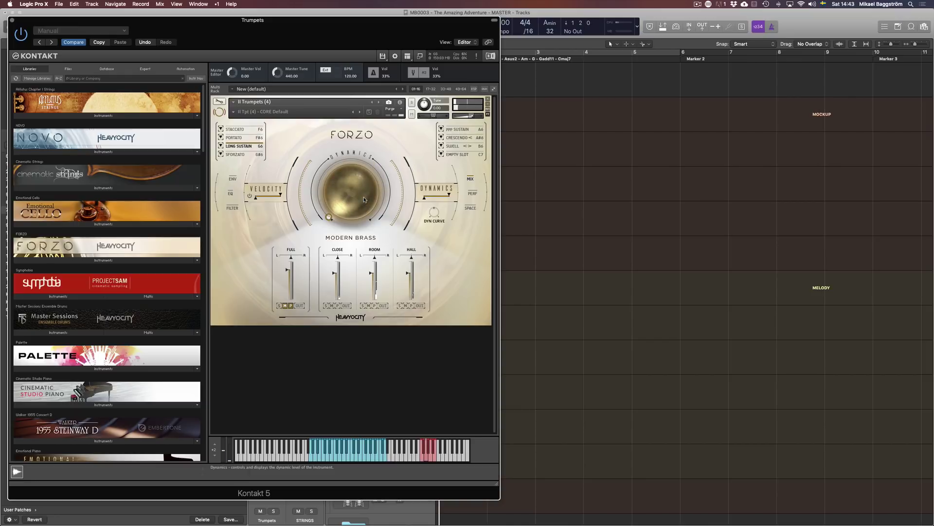
# Step: Remove the Dynamics CC# 2 assignment, close Kontakt, and select the MELODY stack
pyautogui.rightClick(363, 197)
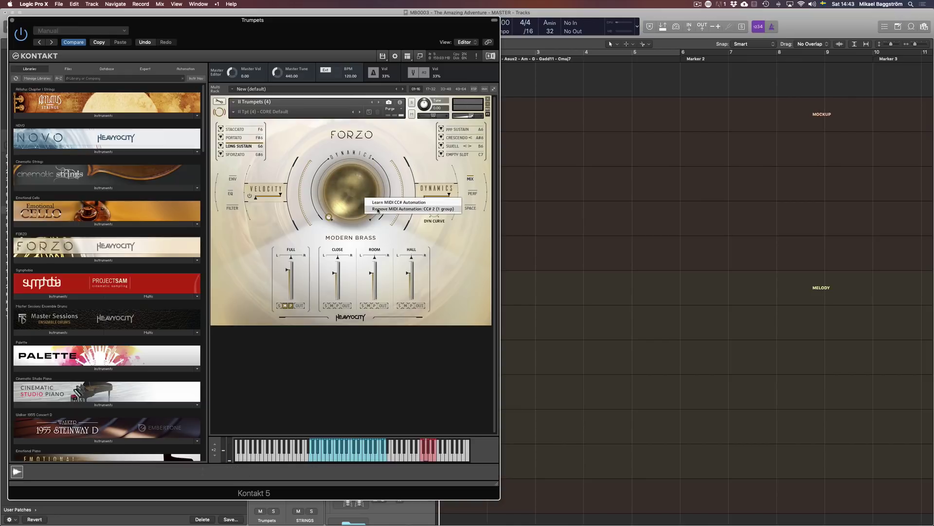
pyautogui.click(378, 209)
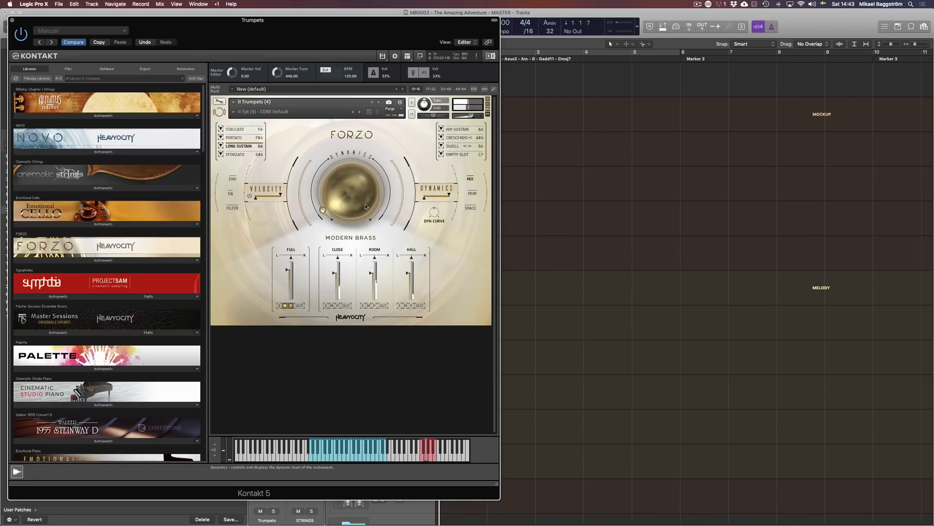
pyautogui.press('super+w')
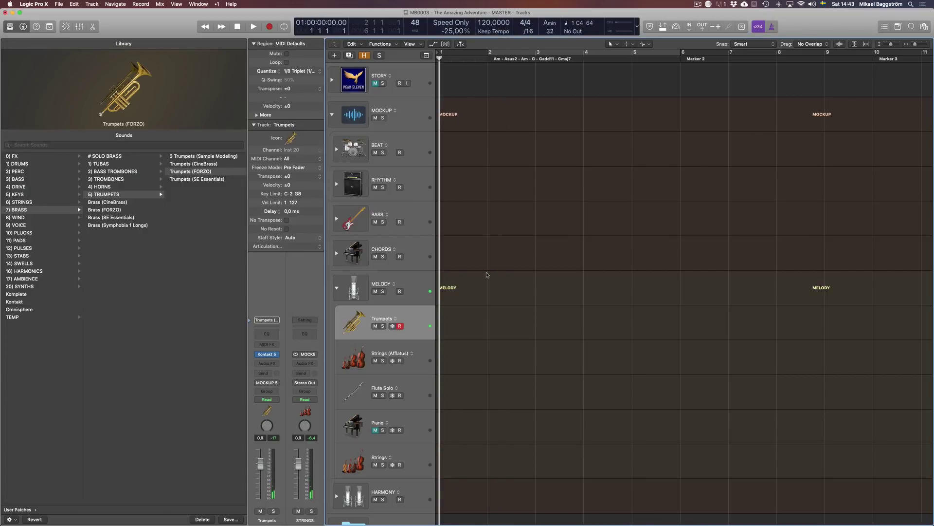
pyautogui.click(420, 283)
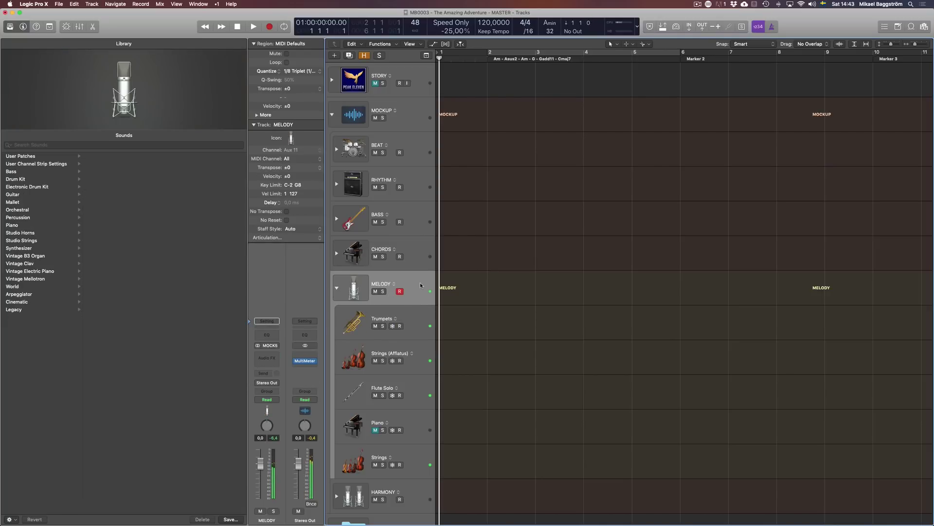
# Step: Delete the Piano track and load BRASS > HORNS > Horns (SE Essentials) onto Strings
pyautogui.click(421, 430)
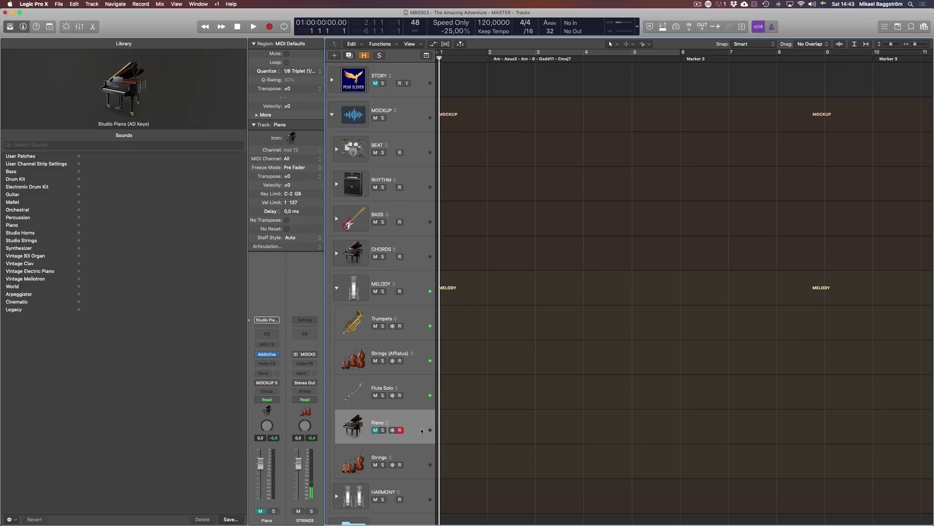
pyautogui.press('super+BackSpace')
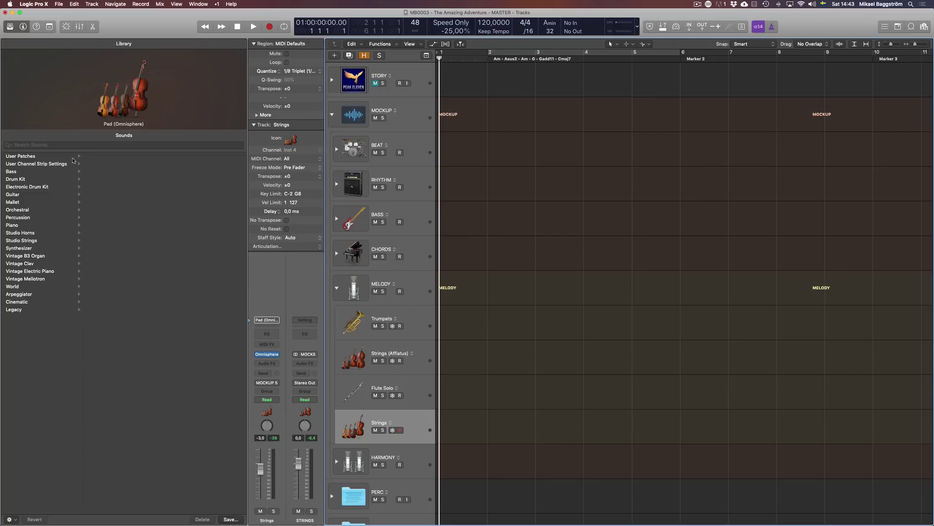
pyautogui.click(48, 156)
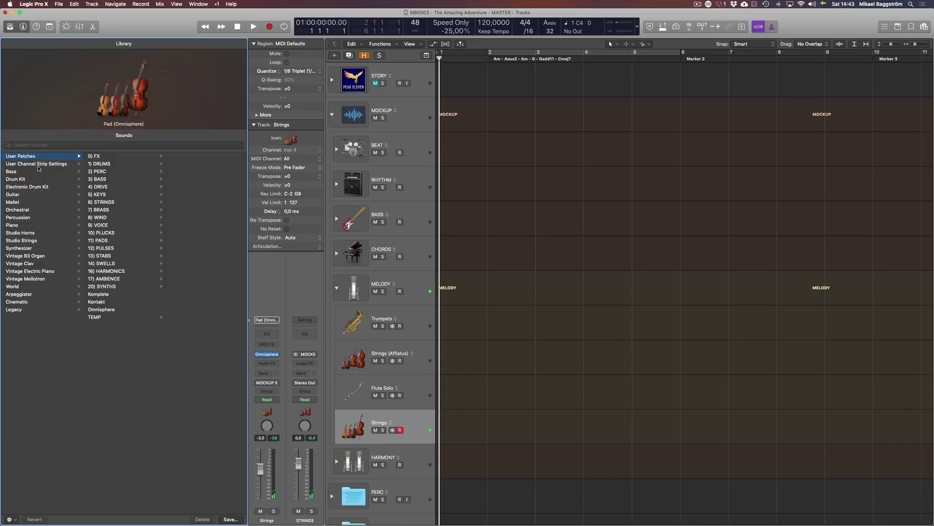
pyautogui.click(105, 219)
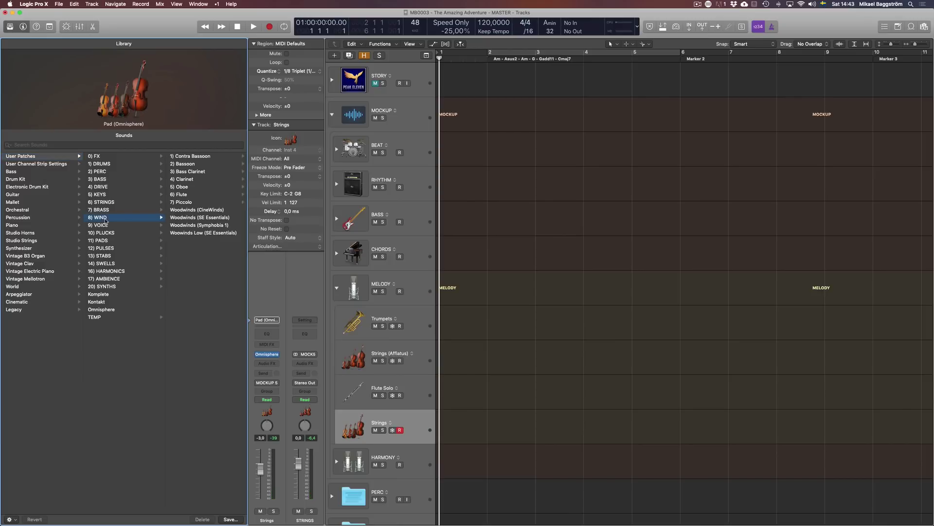
pyautogui.click(113, 179)
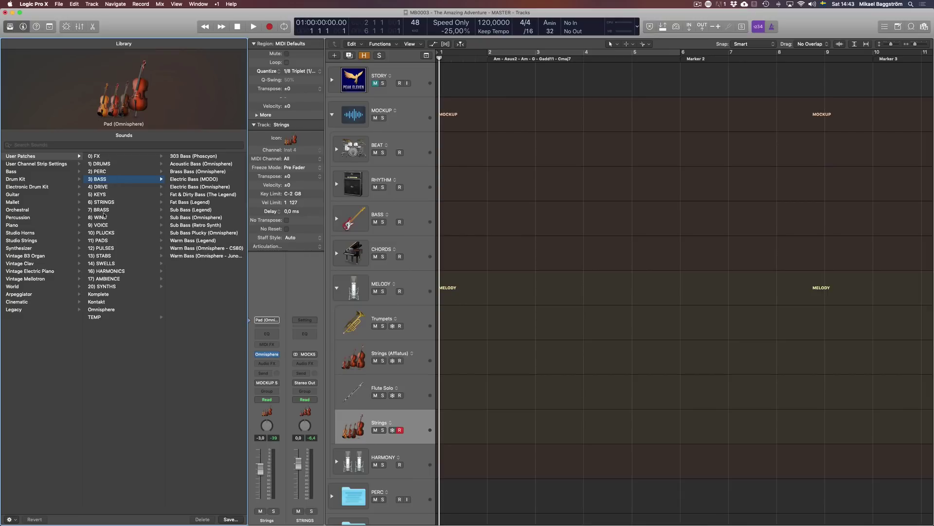
pyautogui.click(114, 210)
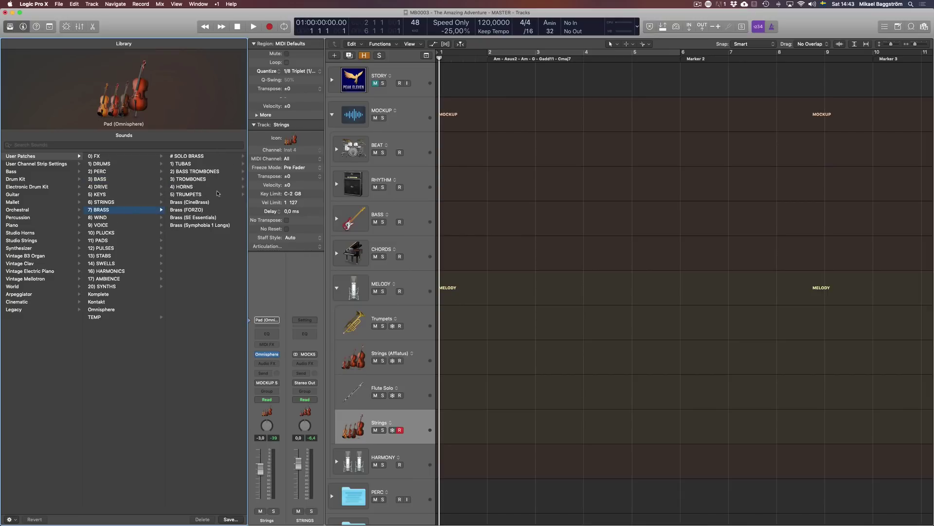
pyautogui.click(190, 187)
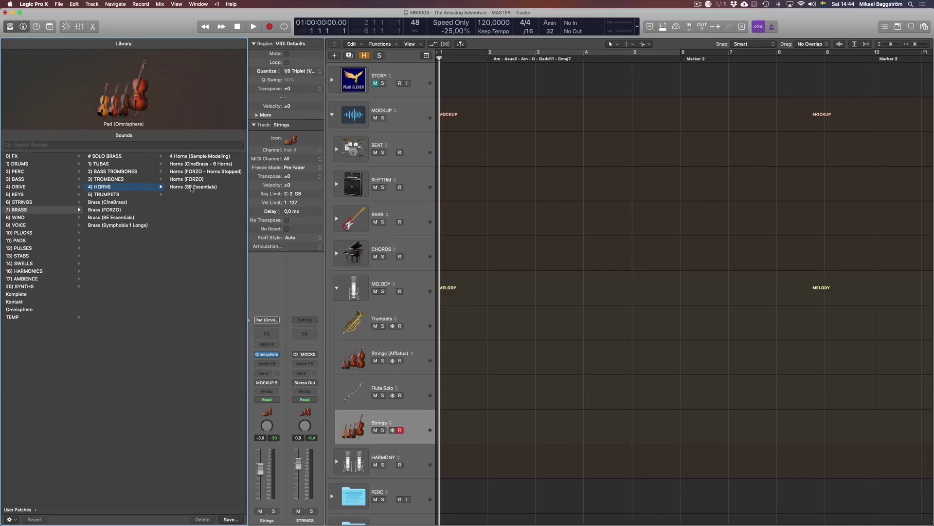
pyautogui.click(191, 187)
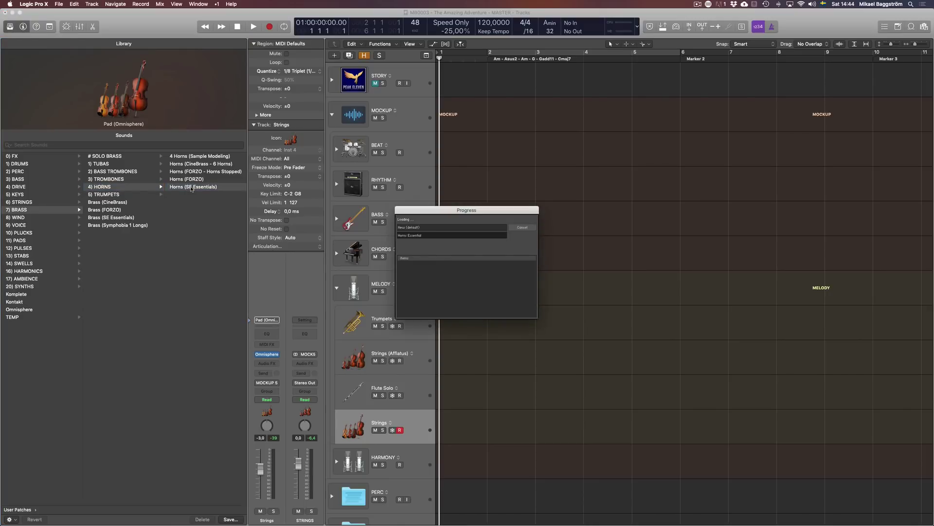
# Step: Rename the Strings track to 'Horns' and select the MELODY stack
pyautogui.doubleClick(379, 422)
pyautogui.write('HOrn')
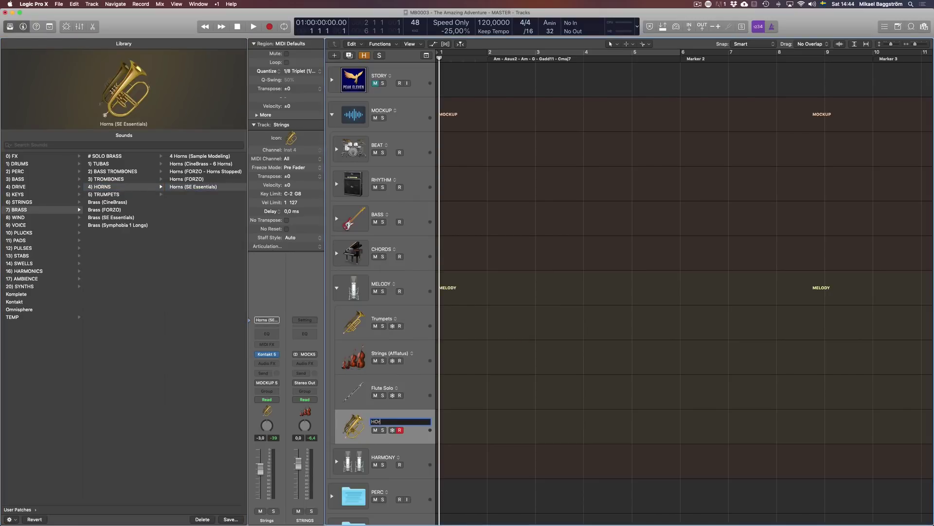
pyautogui.press('BackSpace')
pyautogui.press('BackSpace')
pyautogui.write('orns')
pyautogui.press('Return')
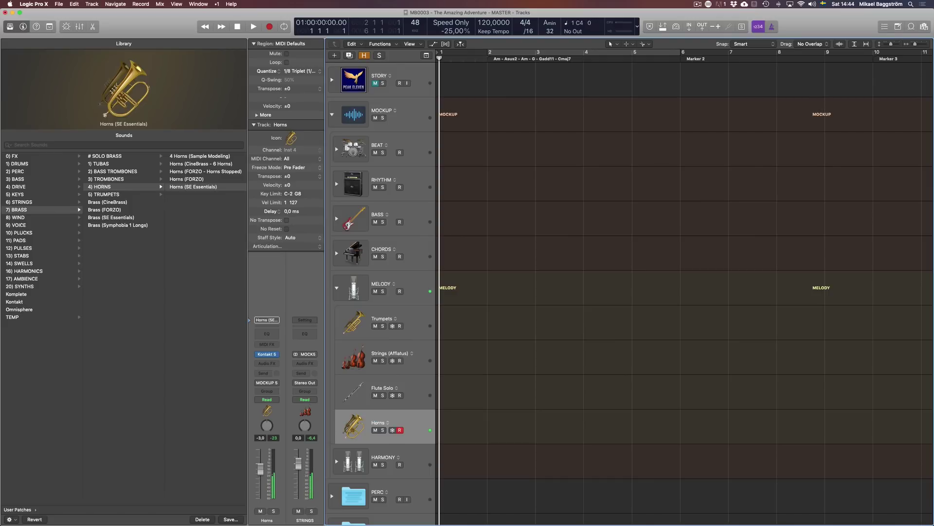
pyautogui.click(416, 291)
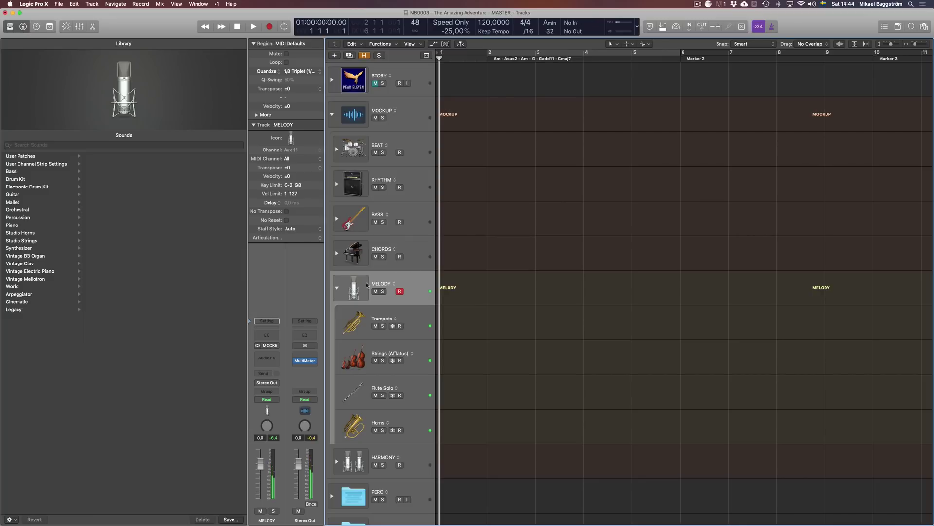
# Step: Collapse MELODY, expand HARMONY, and select its MIDI track
pyautogui.click(337, 287)
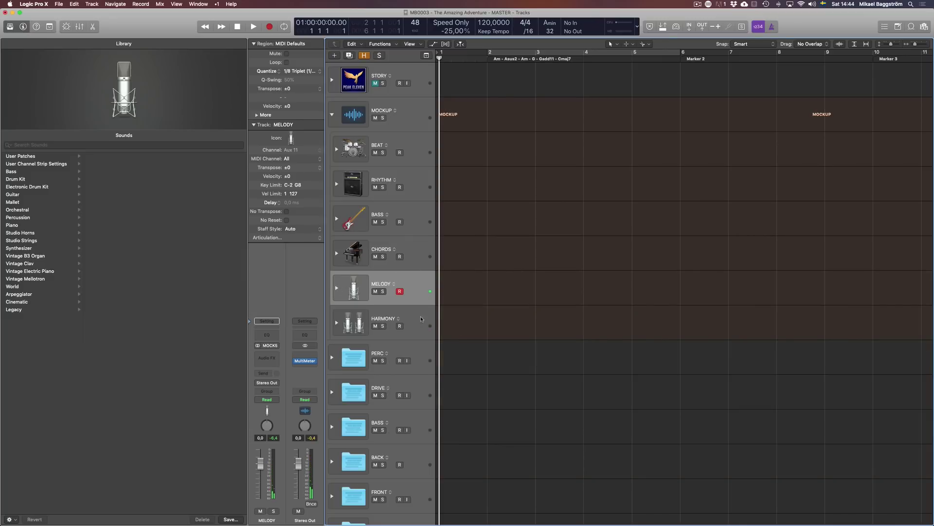
pyautogui.click(349, 322)
pyautogui.press('ctrl+super+Right')
pyautogui.click(421, 352)
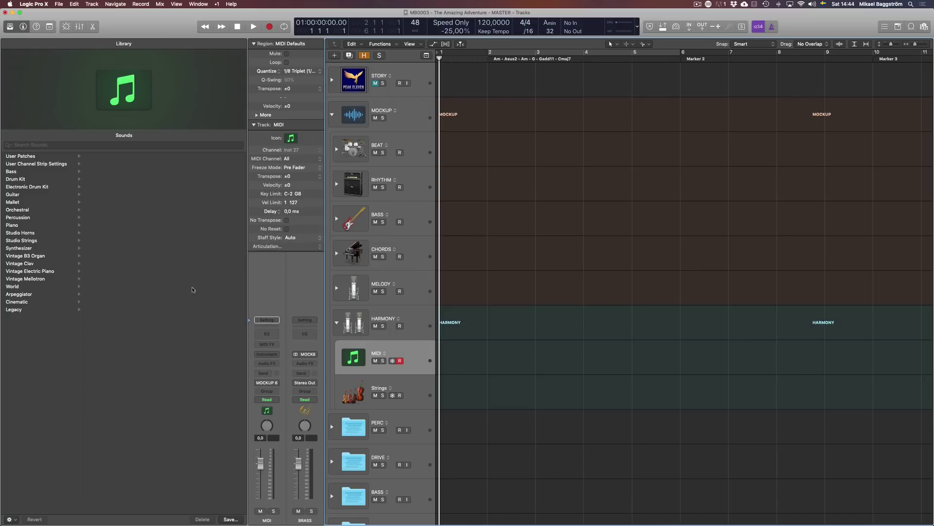
# Step: Load WIND > Piccolo > Piccolo Flute Solo (SWAM) and rename the track 'Flute Solo'
pyautogui.click(46, 156)
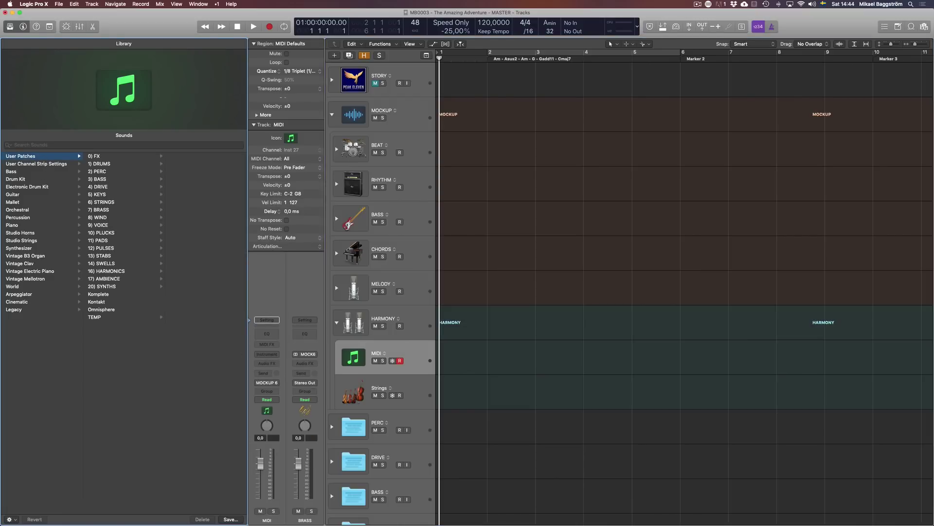
pyautogui.click(110, 217)
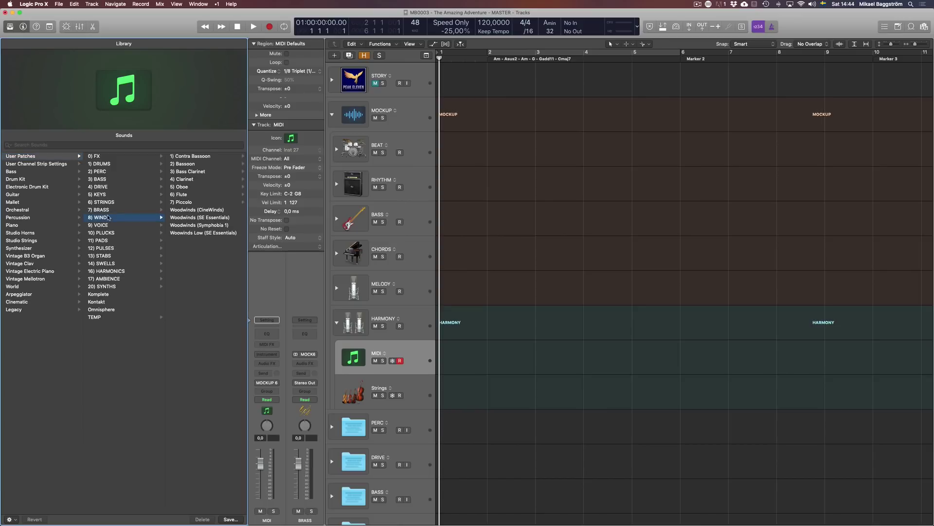
pyautogui.click(196, 204)
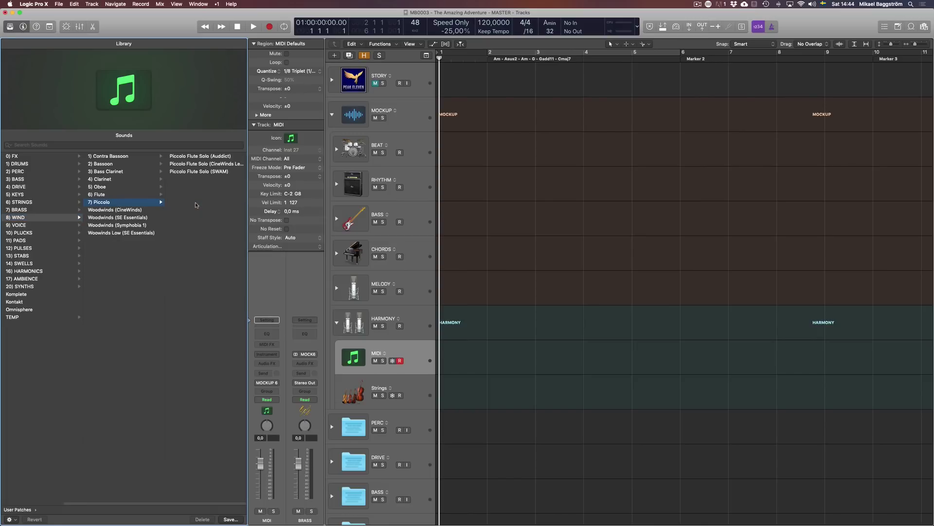
pyautogui.click(193, 173)
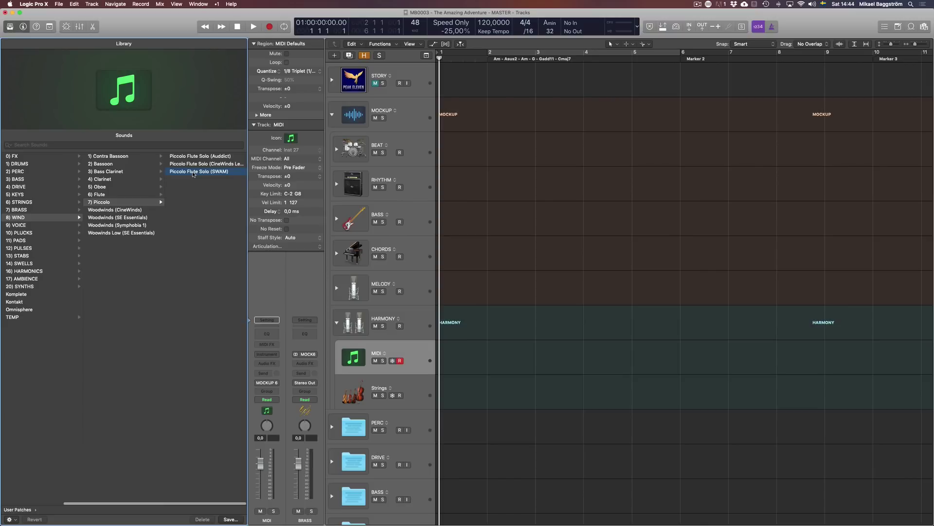
pyautogui.doubleClick(368, 360)
pyautogui.write('Flute')
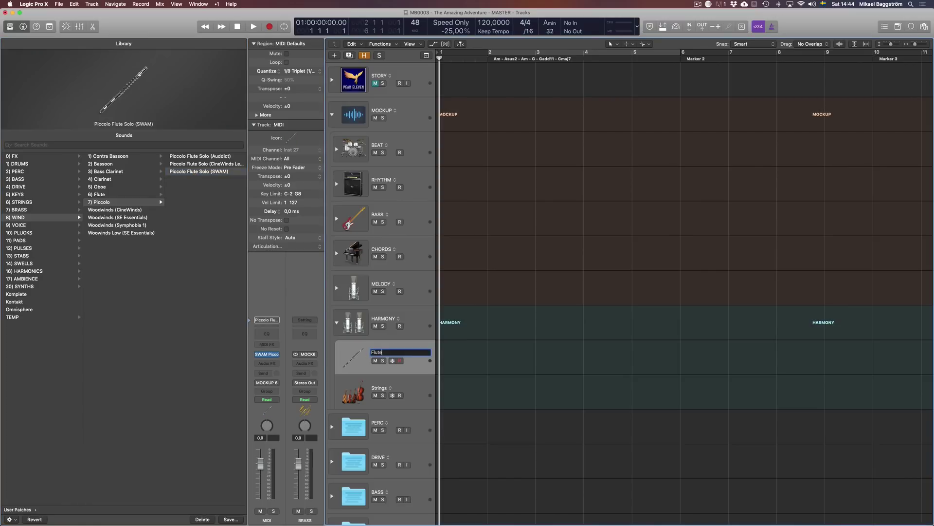
pyautogui.write(' Solo')
pyautogui.press('Return')
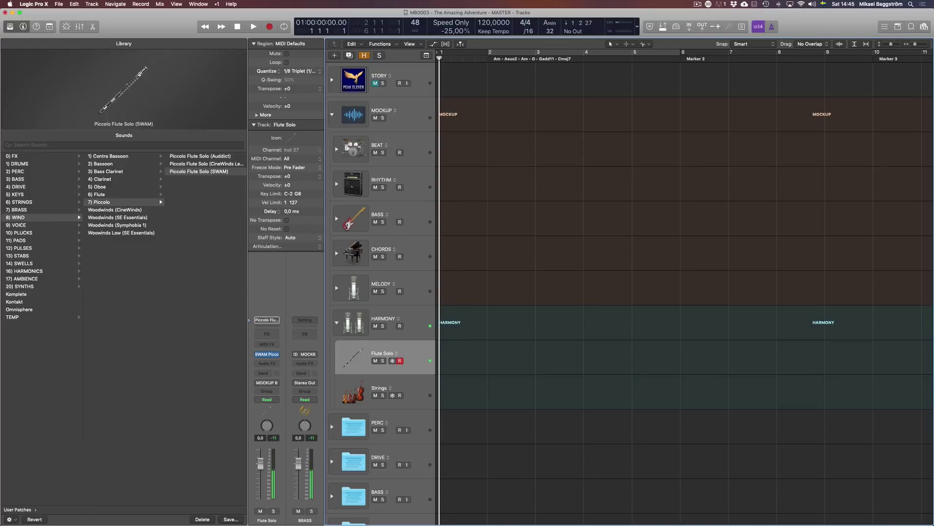
# Step: Try the Afflatus Minimalist Violas Legato patch from STRINGS > VIOLAS on the HARMONY Strings track
pyautogui.click(467, 405)
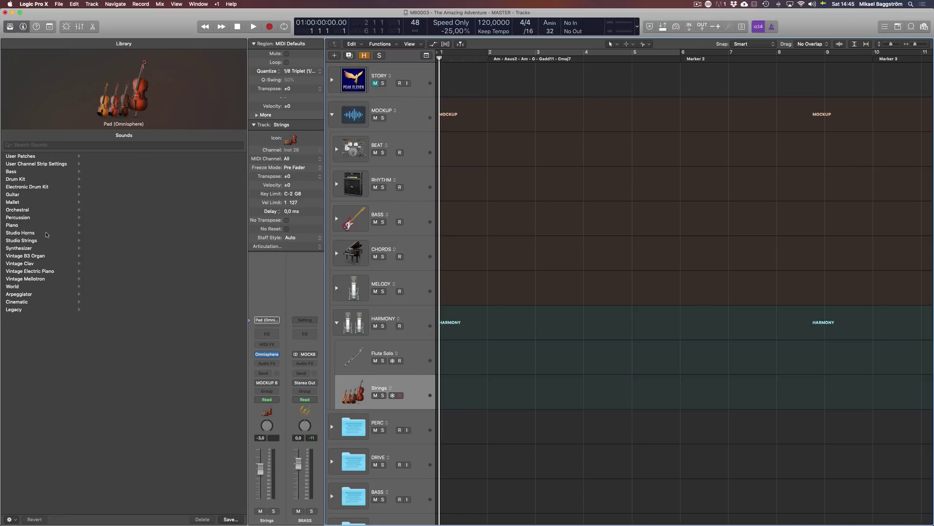
pyautogui.click(48, 156)
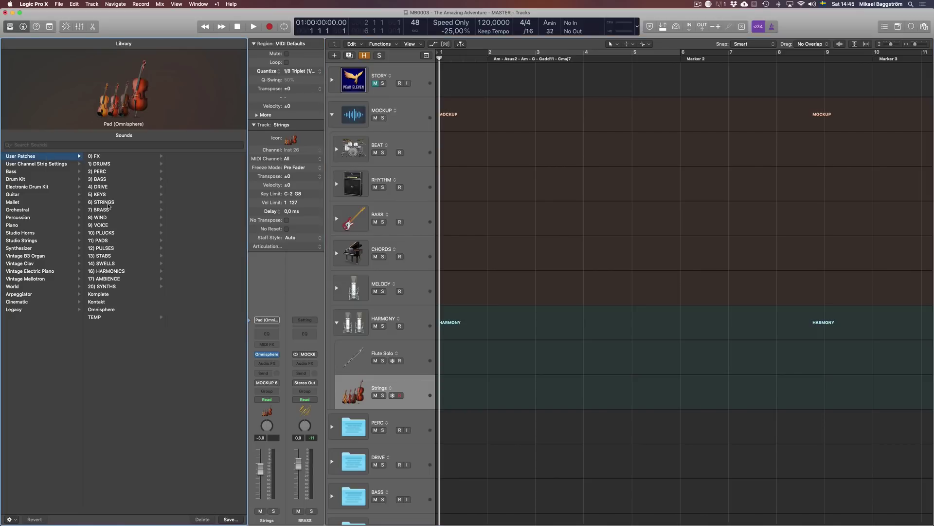
pyautogui.click(118, 202)
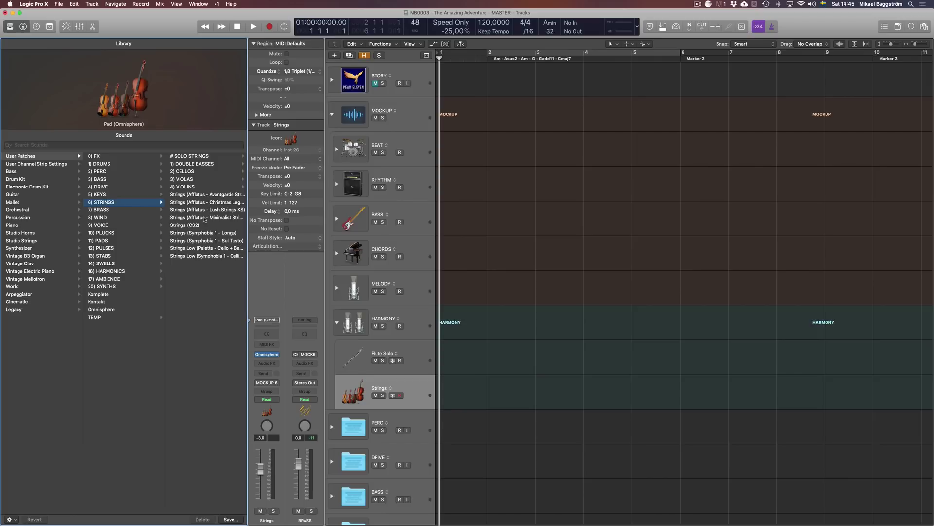
pyautogui.click(197, 180)
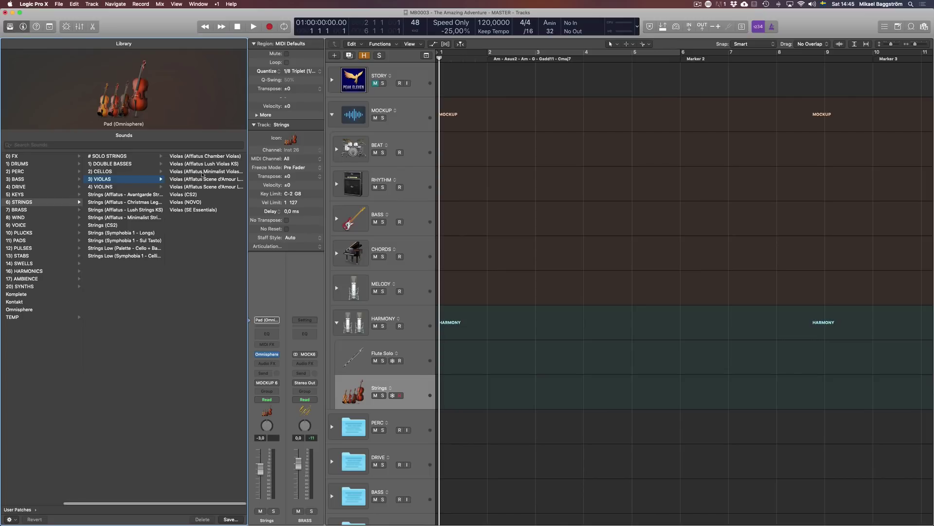
pyautogui.click(206, 171)
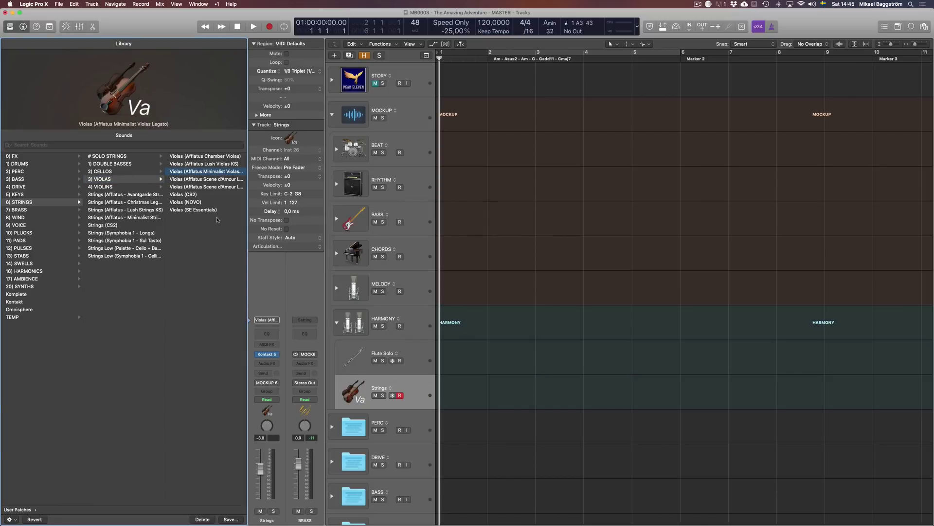
pyautogui.click(413, 316)
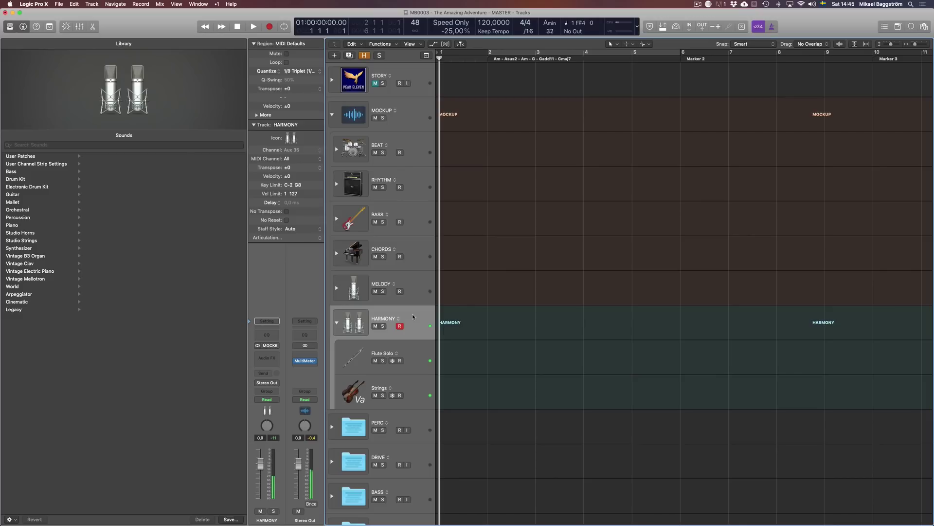
# Step: Load Violas (SE Essentials) onto the Strings track instead
pyautogui.click(417, 382)
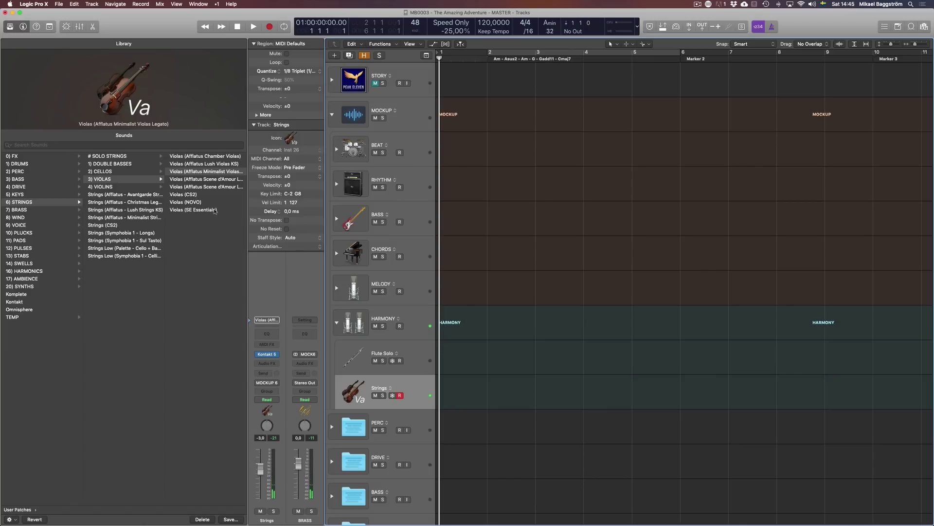
pyautogui.click(186, 210)
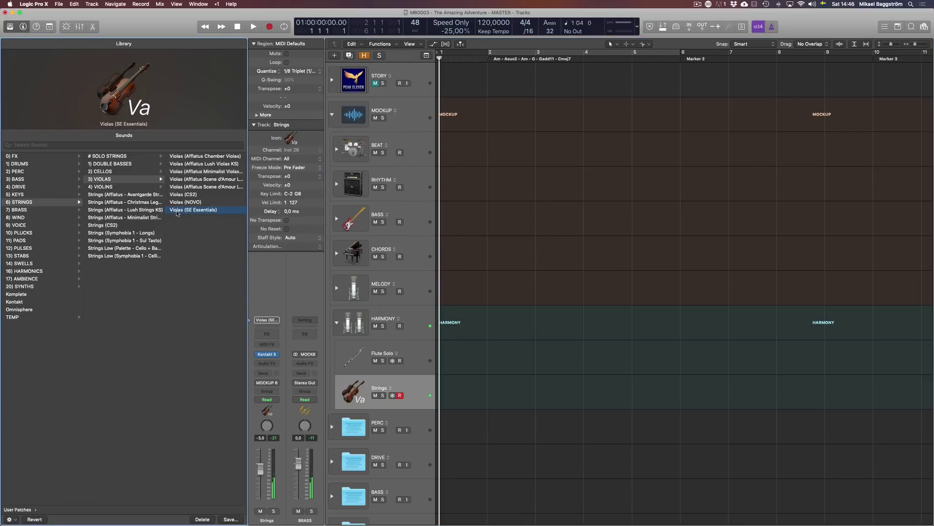
pyautogui.click(425, 309)
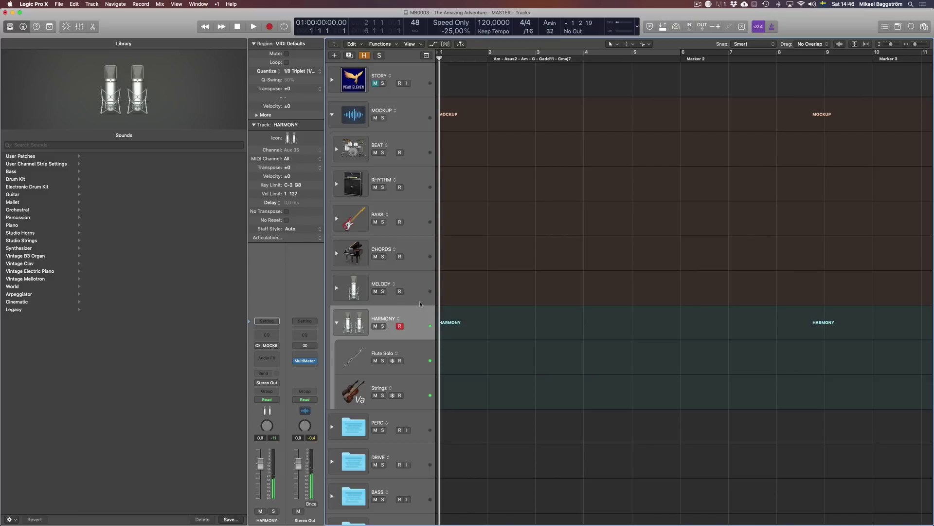
# Step: Move Strings (Afflatus) above Trumpets and Flute Solo below Horns in MELODY
pyautogui.click(337, 323)
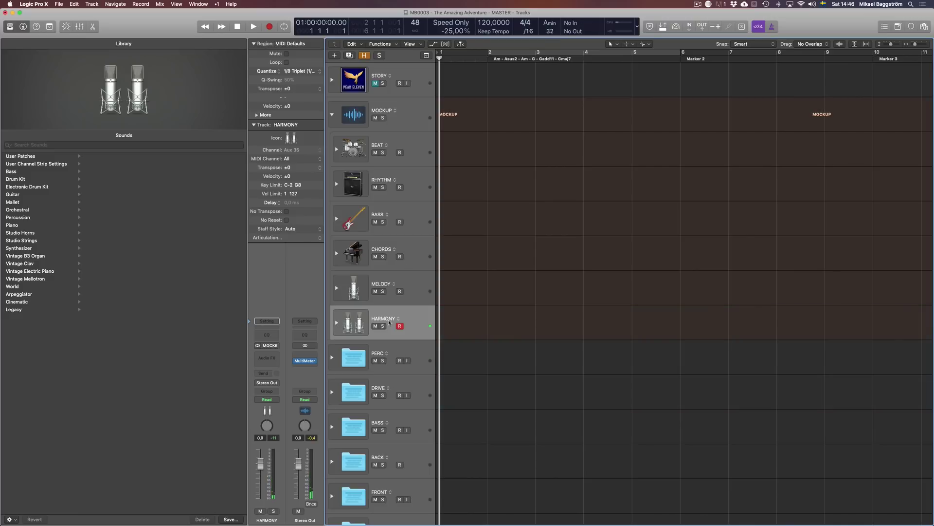
pyautogui.click(423, 296)
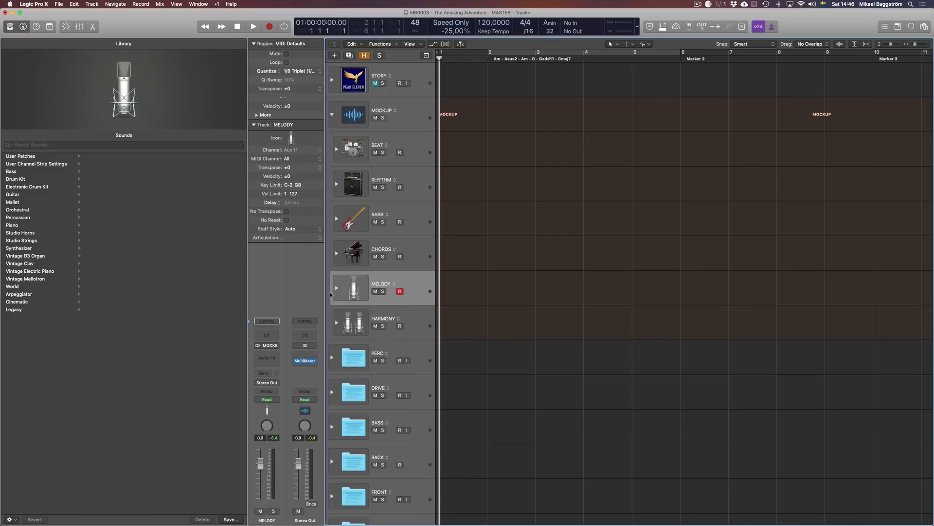
pyautogui.click(336, 288)
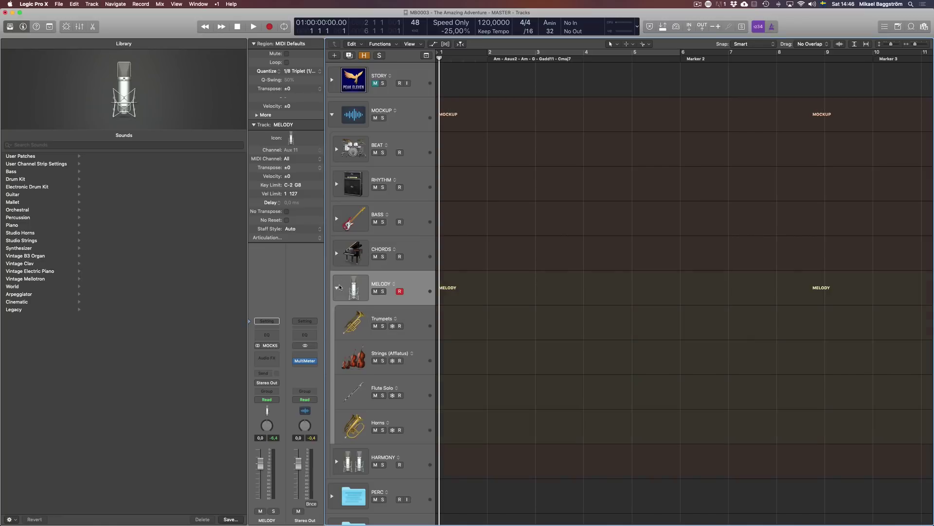
pyautogui.click(417, 322)
pyautogui.moveTo(418, 357); pyautogui.dragTo(418, 323)
pyautogui.moveTo(419, 377); pyautogui.dragTo(417, 433)
# Step: Lower the Trumpets FORZO hall level to -3.7dB in Kontakt
pyautogui.click(417, 396)
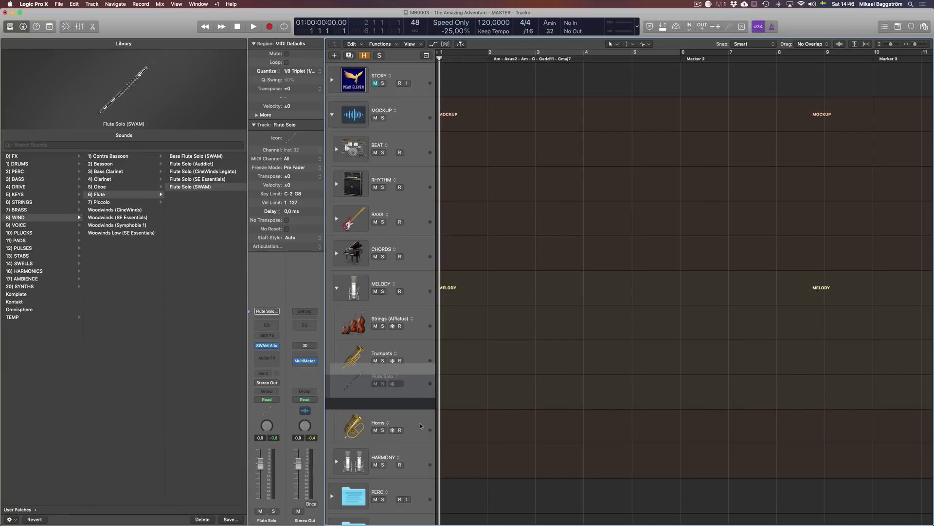
pyautogui.click(412, 336)
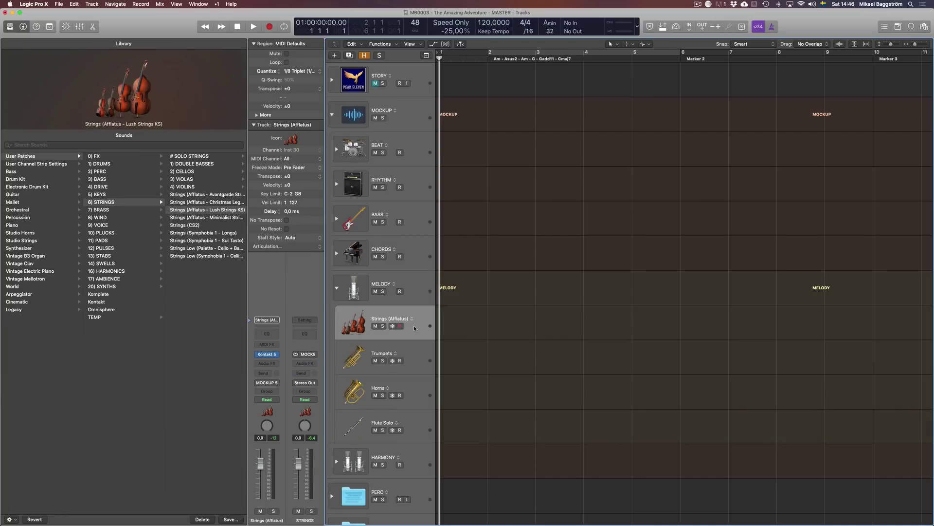
pyautogui.click(414, 361)
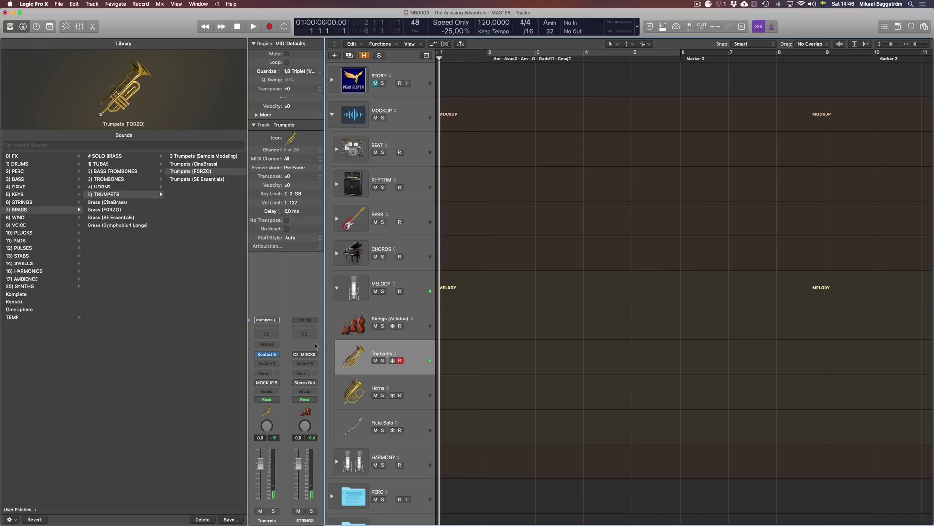
pyautogui.click(266, 353)
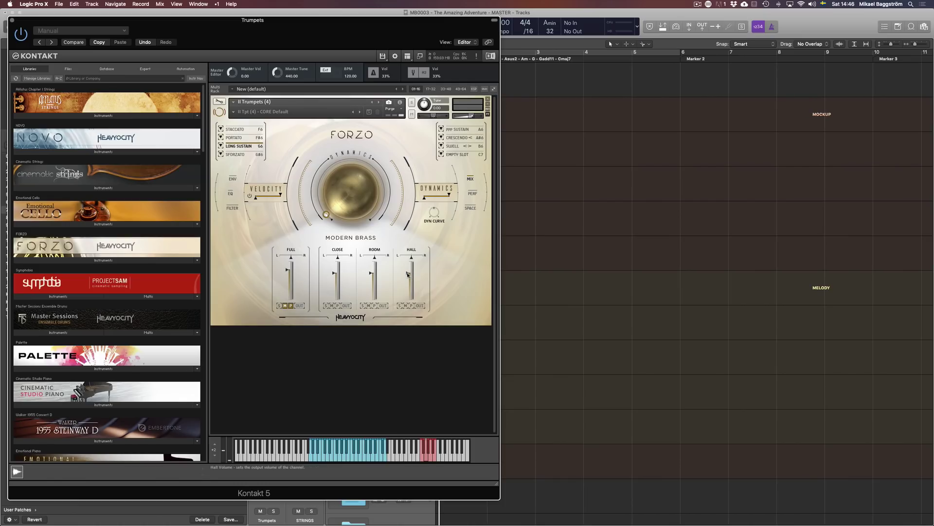
pyautogui.moveTo(408, 274); pyautogui.dragTo(407, 279)
pyautogui.press('super+w')
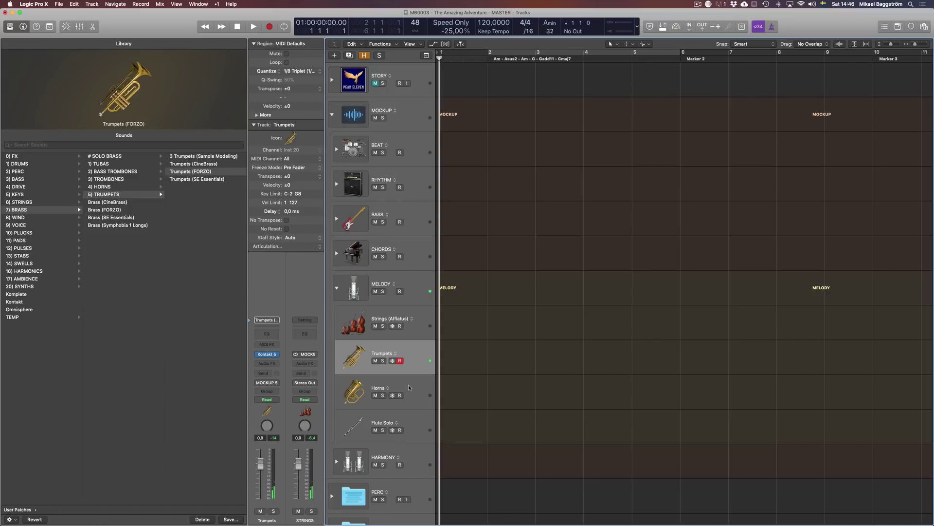
# Step: Expand the CHORDS stack and move its Piano track above Low Strings
pyautogui.click(408, 384)
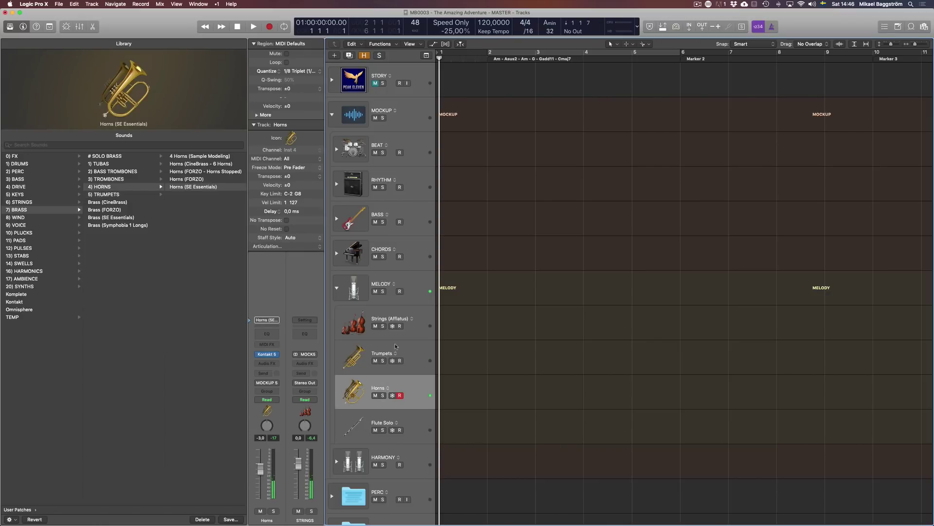
pyautogui.click(414, 431)
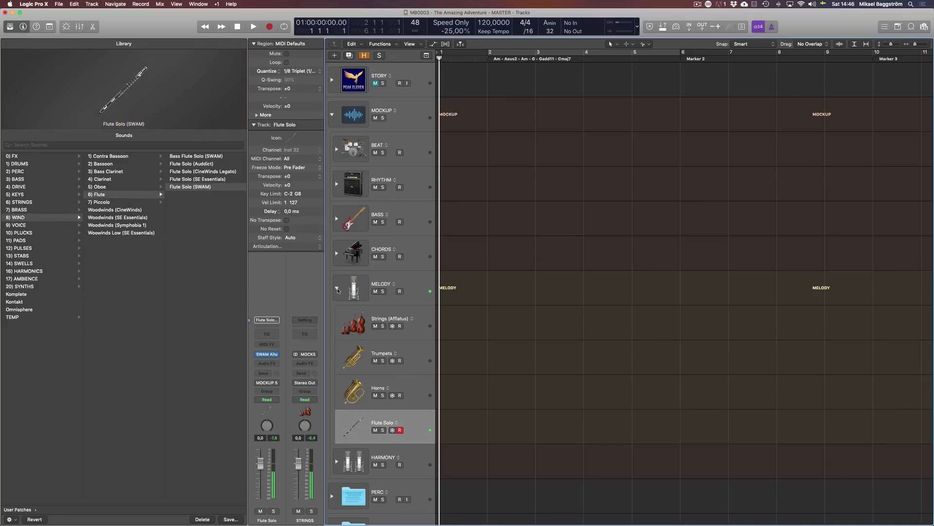
pyautogui.click(336, 288)
pyautogui.click(336, 252)
pyautogui.moveTo(421, 325); pyautogui.dragTo(421, 287)
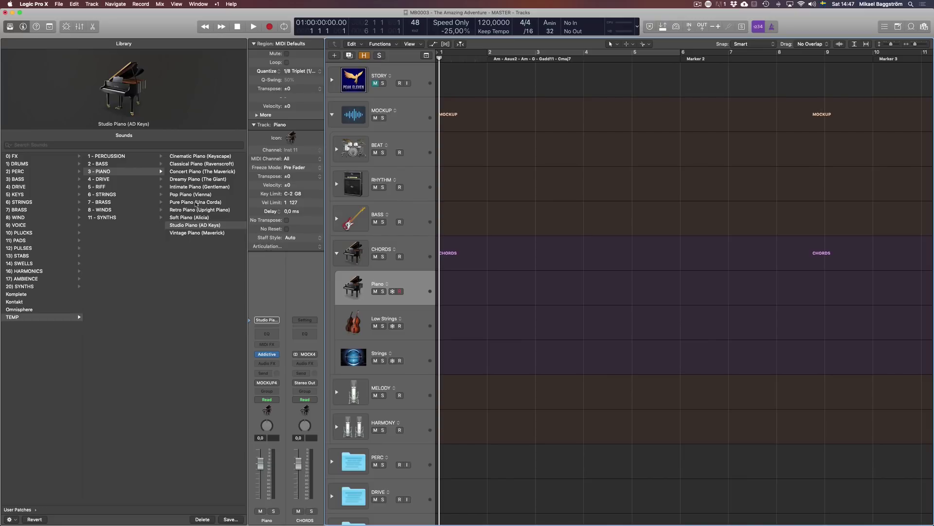
# Step: Switch the CHORDS Piano from Pure Piano (Una Corda) to Soft Piano (Alicia)
pyautogui.click(196, 204)
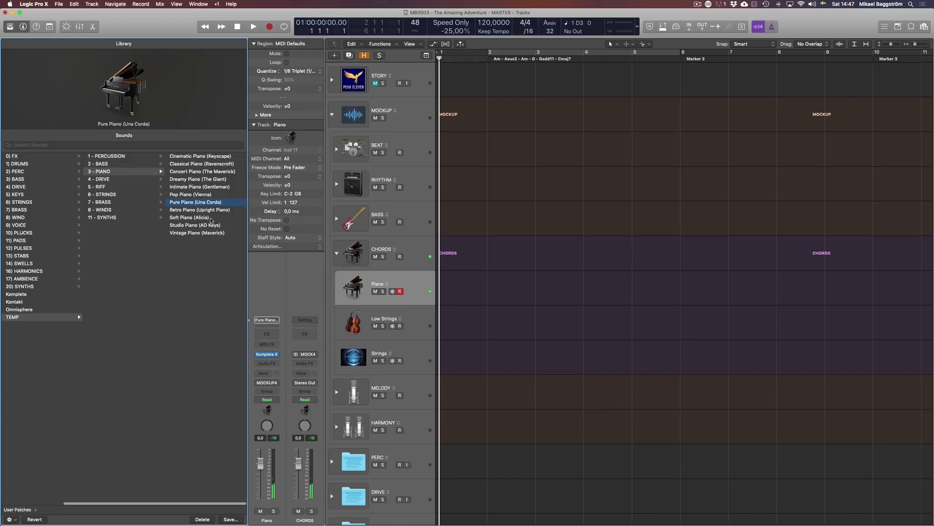
pyautogui.click(198, 218)
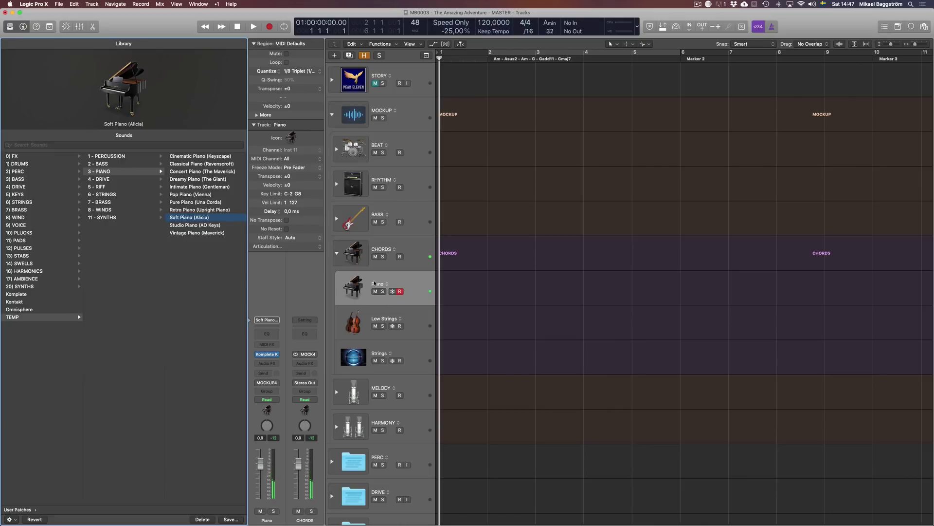
pyautogui.doubleClick(388, 285)
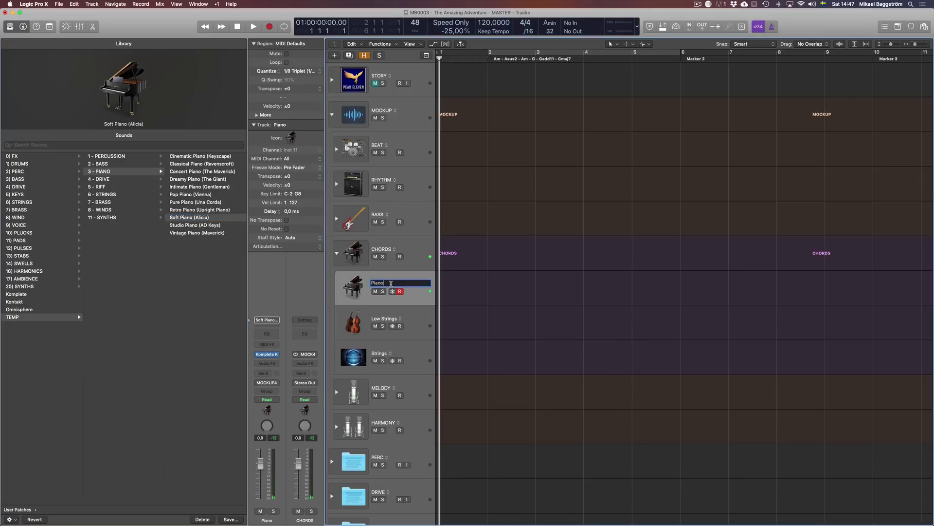
pyautogui.click(416, 319)
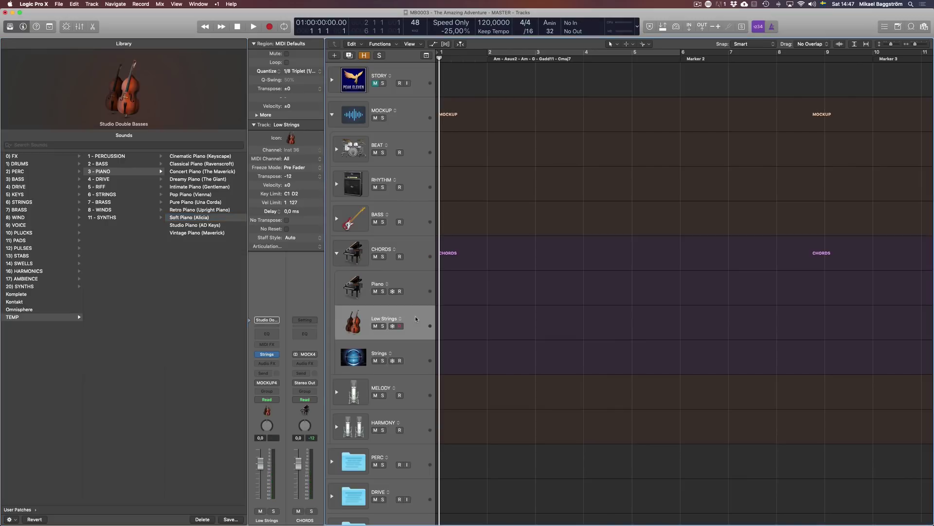
pyautogui.doubleClick(382, 284)
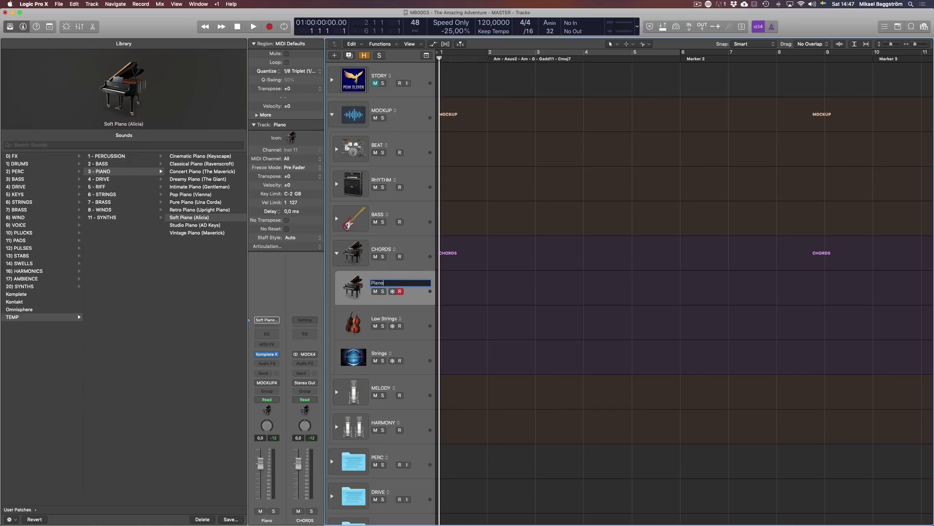
pyautogui.press('Return')
# Step: Load the STRINGS > Strings (CS2) patch onto the Low Strings track
pyautogui.click(416, 323)
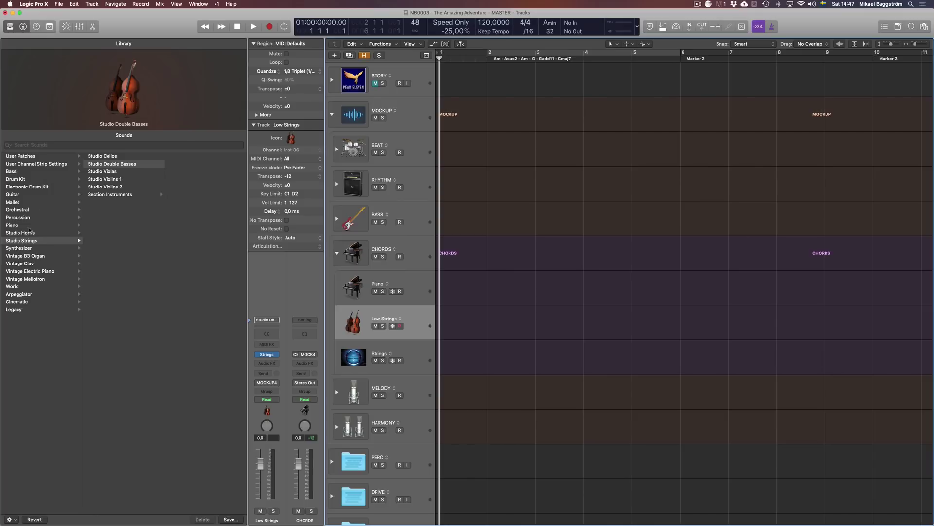
pyautogui.click(27, 157)
pyautogui.click(113, 203)
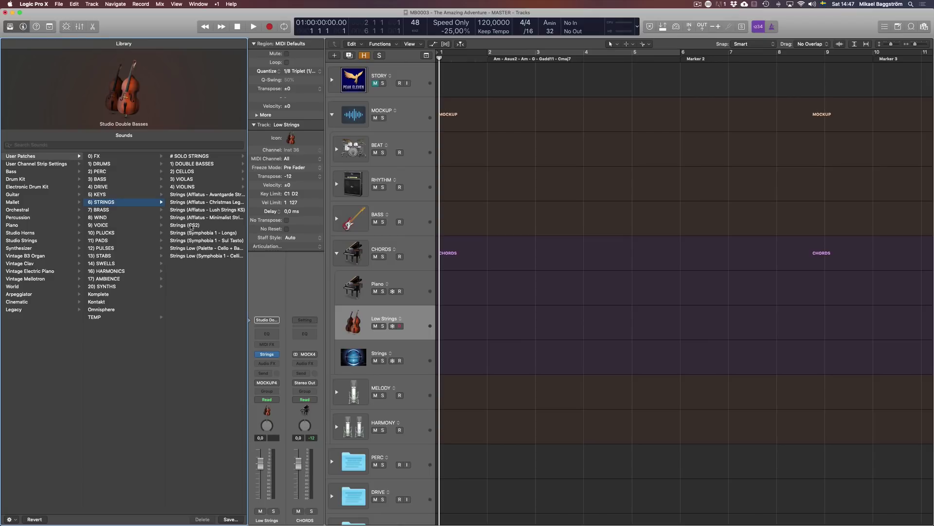
pyautogui.click(191, 226)
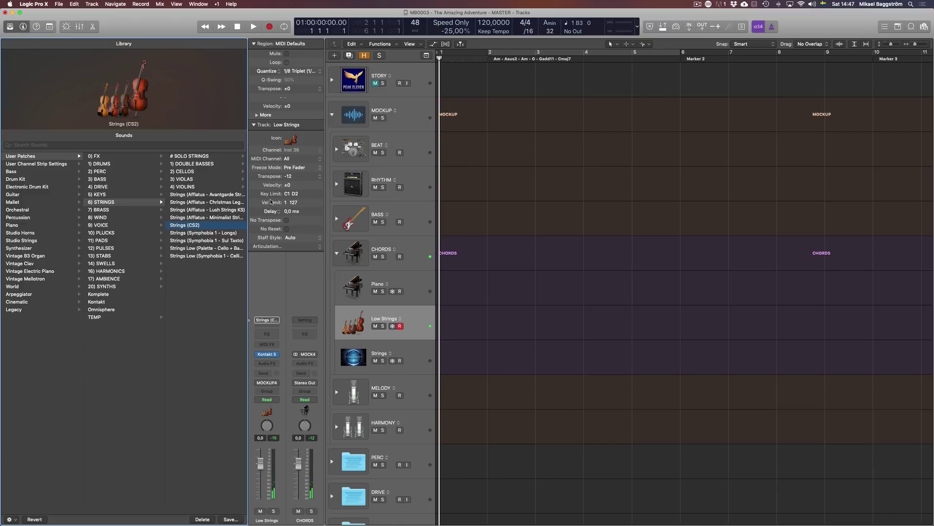
# Step: Reset transpose to ±0, rename the track 'Strings', and lower the key limit to C-2
pyautogui.keyDown('alt'); pyautogui.click(290, 177); pyautogui.keyUp('alt')
pyautogui.click(387, 322)
pyautogui.doubleClick(387, 318)
pyautogui.write('Strings')
pyautogui.press('Return')
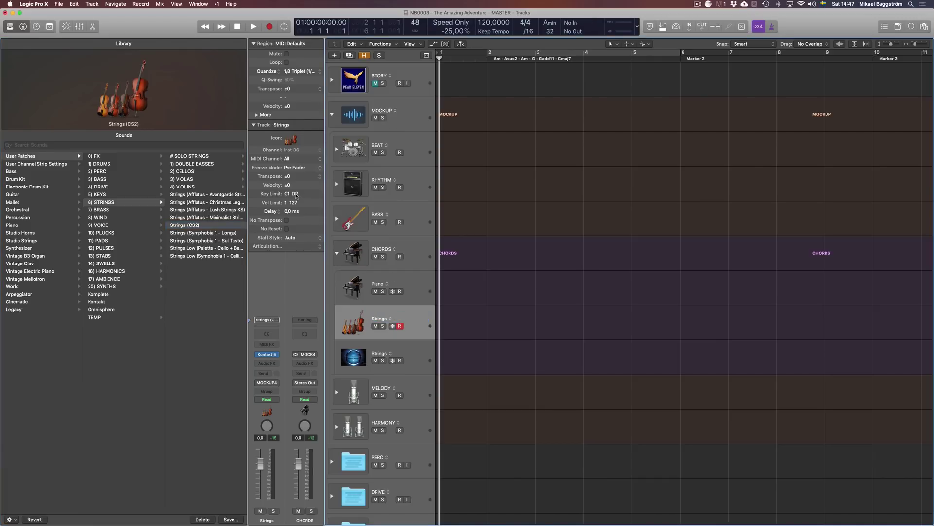
pyautogui.moveTo(287, 193); pyautogui.dragTo(292, 370)
pyautogui.click(455, 246)
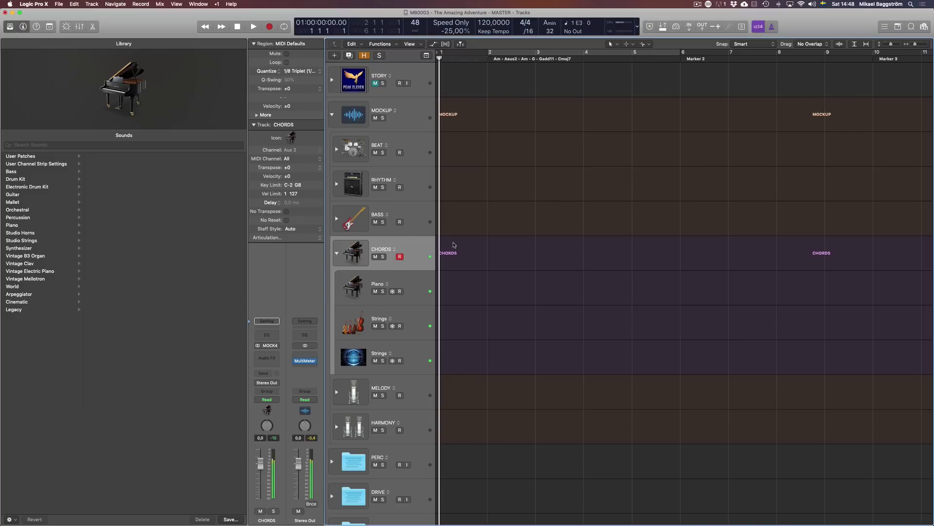
# Step: Expand BASS and mute the second Bass track, the Electric Bass (MODO) one
pyautogui.click(337, 253)
pyautogui.click(336, 219)
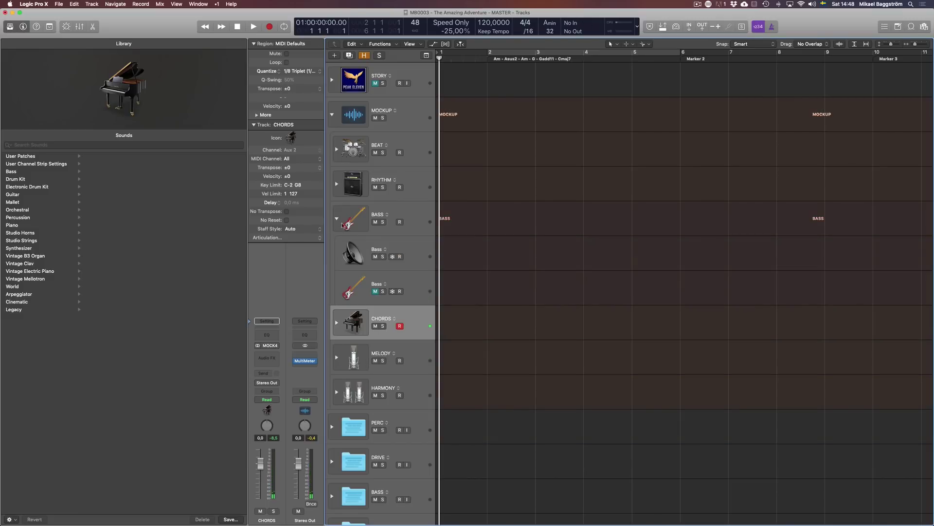
pyautogui.click(419, 251)
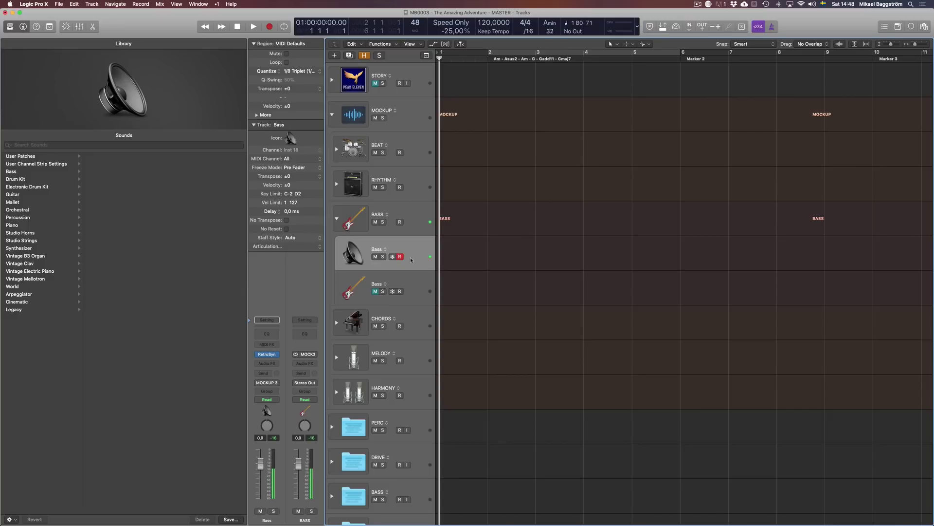
pyautogui.click(416, 283)
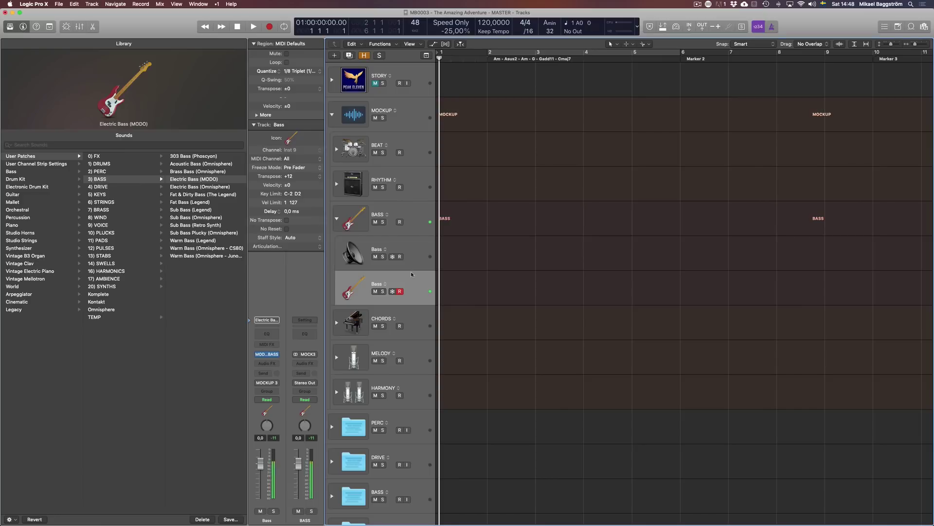
pyautogui.click(418, 220)
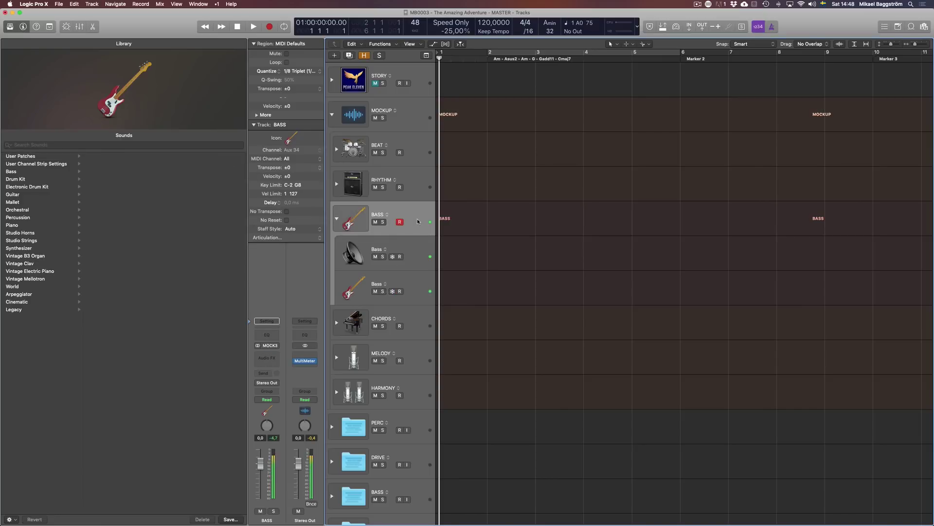
pyautogui.click(375, 291)
# Step: Collapse BASS, expand RHYTHM, and check the Low Drive instrument plugin
pyautogui.click(337, 218)
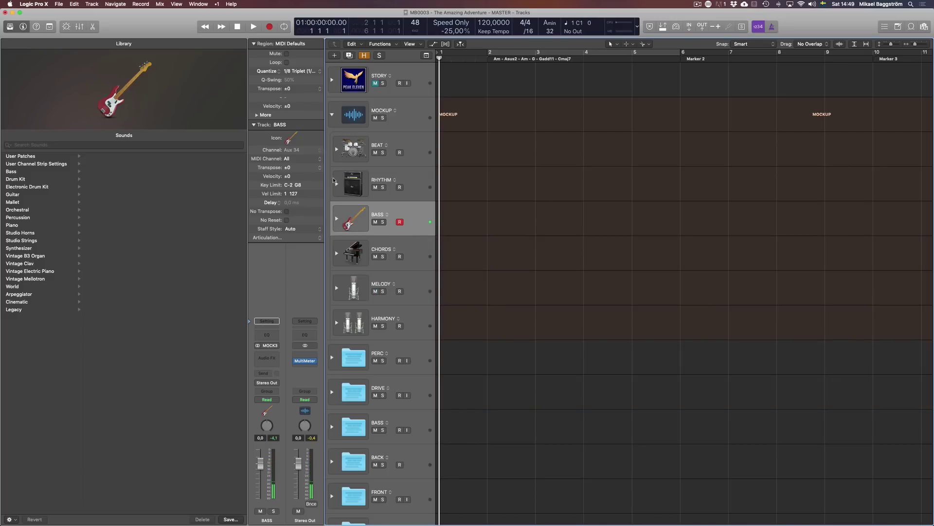
pyautogui.click(336, 183)
pyautogui.click(420, 252)
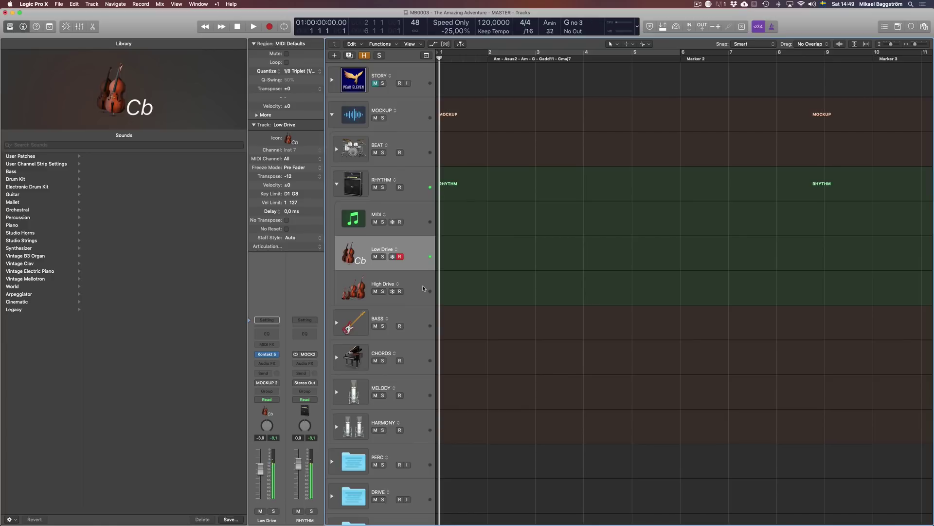
pyautogui.click(273, 353)
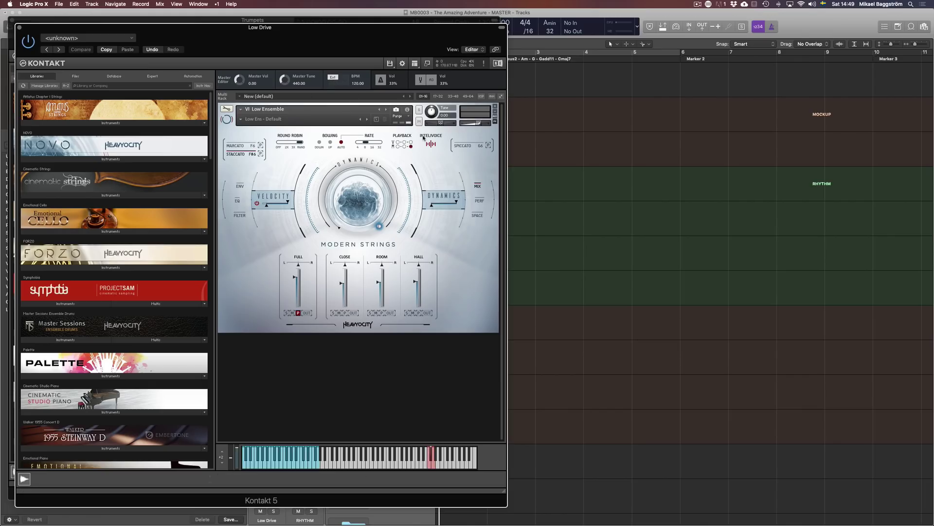
pyautogui.press('super+w')
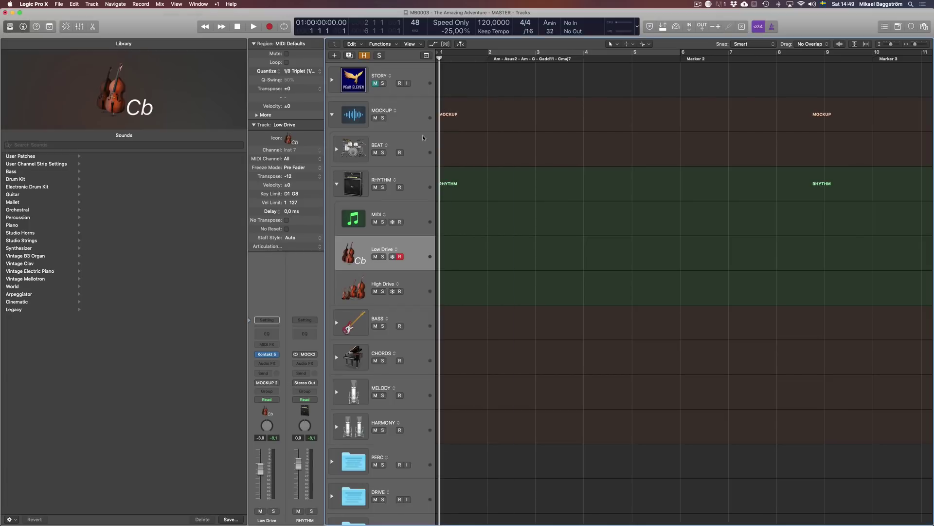
# Step: Inspect the High Drive Komplete Kontrol window, collapse RHYTHM, and close the window
pyautogui.click(421, 276)
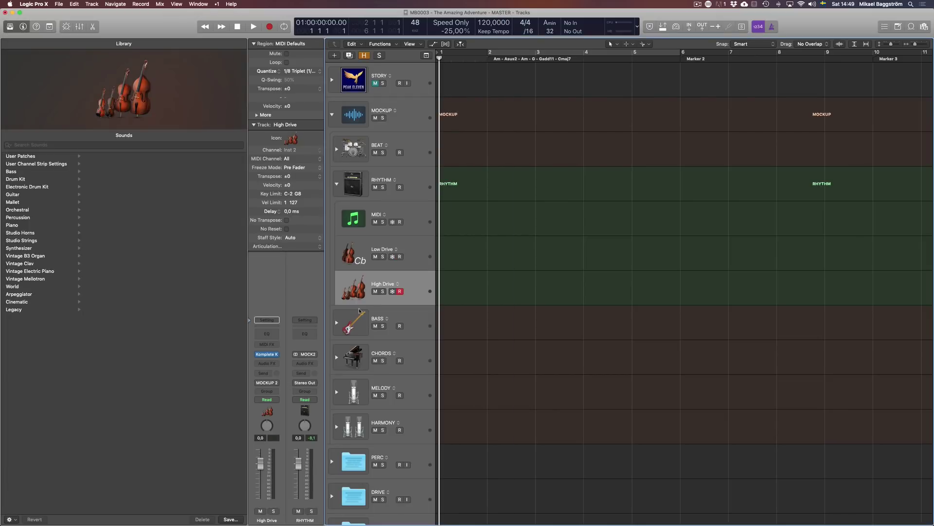
pyautogui.click(267, 355)
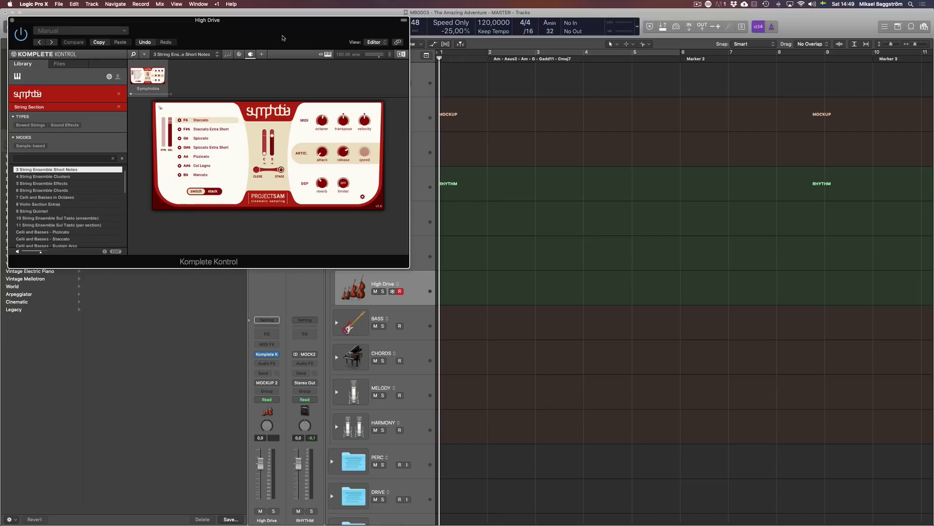
pyautogui.moveTo(284, 39); pyautogui.dragTo(753, 111)
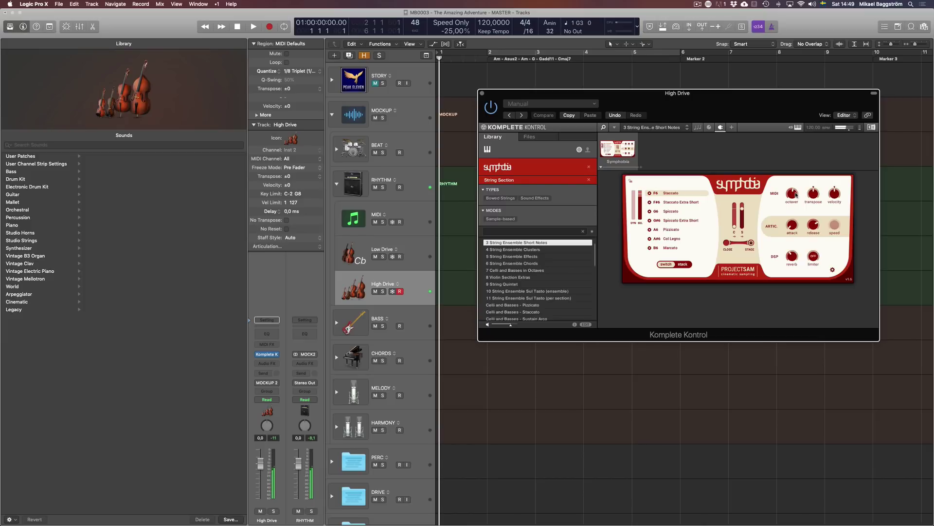
pyautogui.click(413, 182)
pyautogui.click(336, 184)
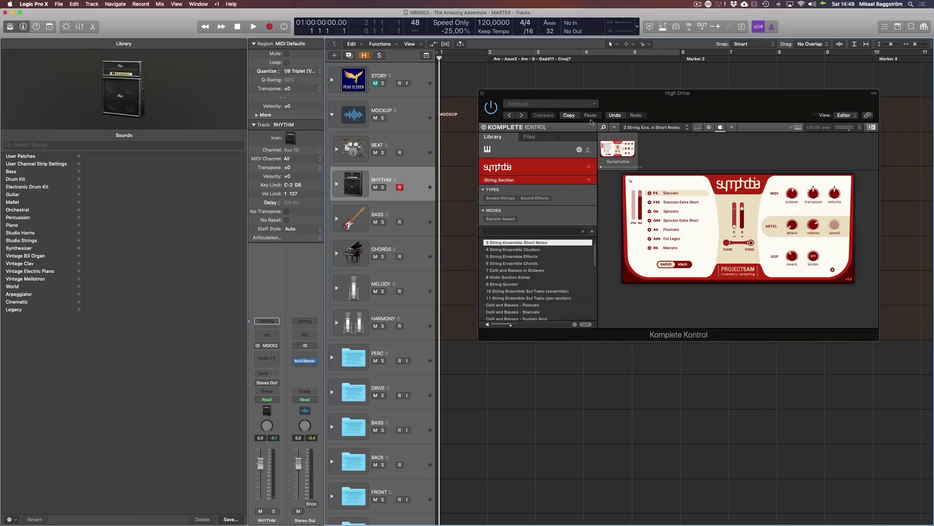
pyautogui.press('v')
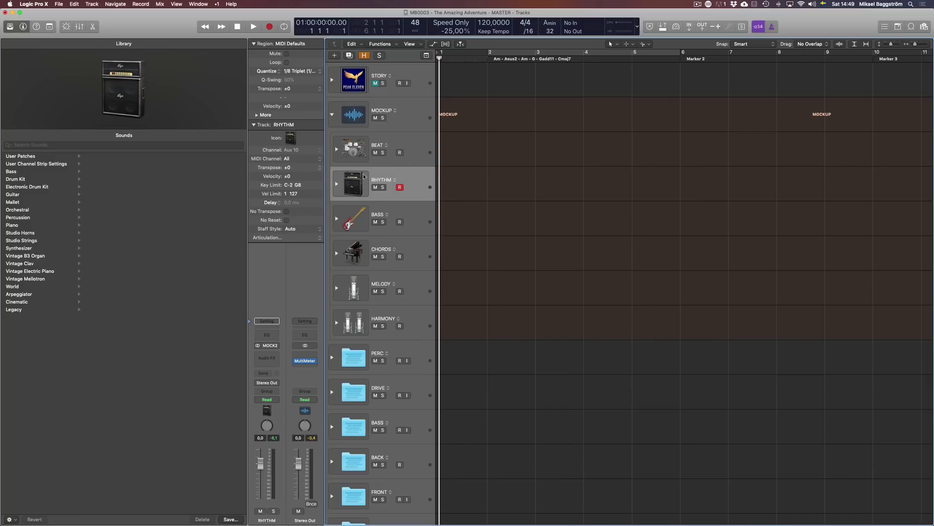
pyautogui.click(336, 184)
pyautogui.click(336, 185)
pyautogui.click(413, 155)
pyautogui.click(336, 149)
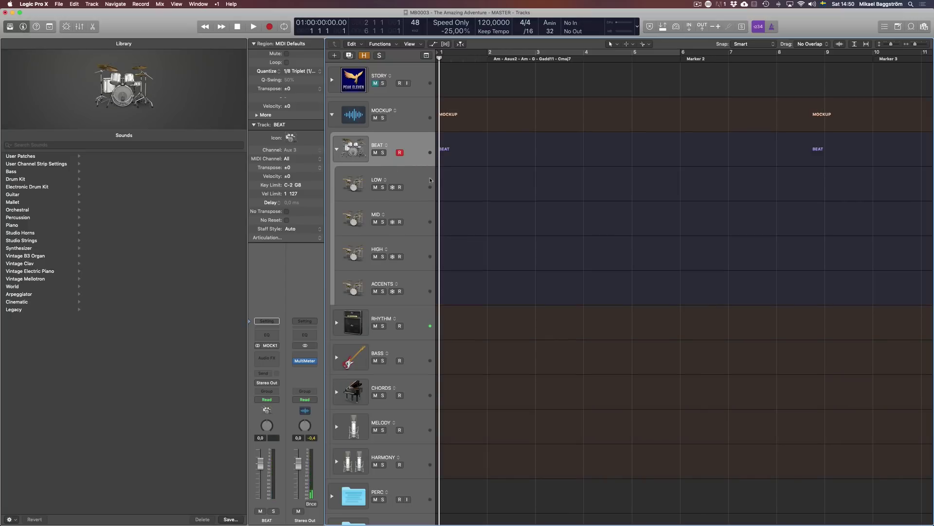
pyautogui.click(419, 182)
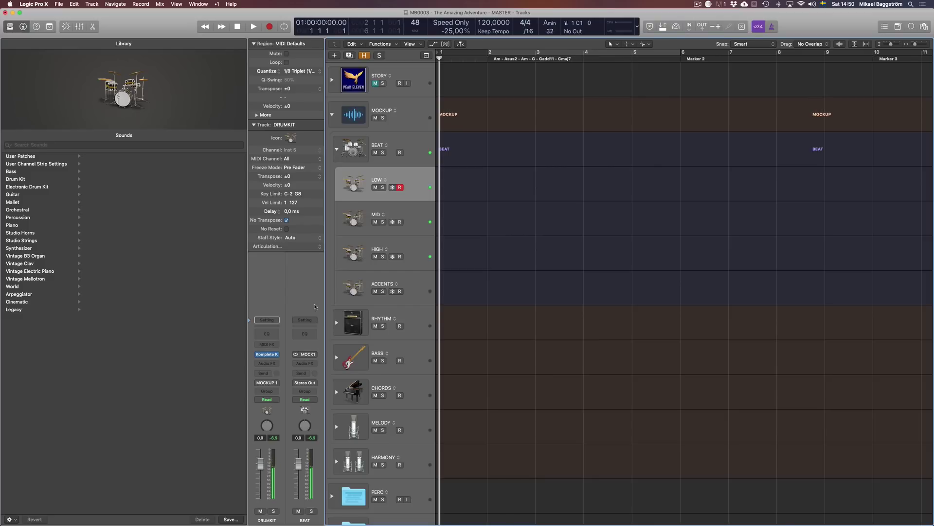
pyautogui.click(405, 213)
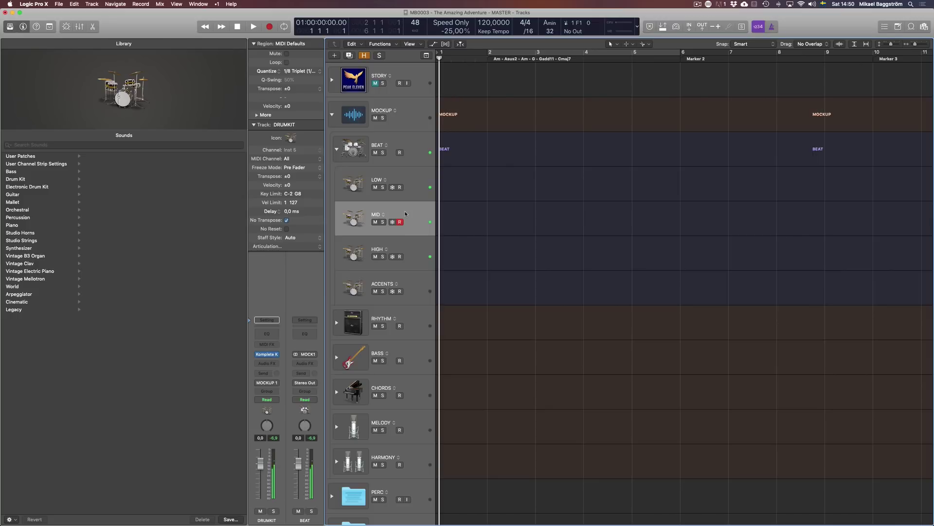
pyautogui.press('v')
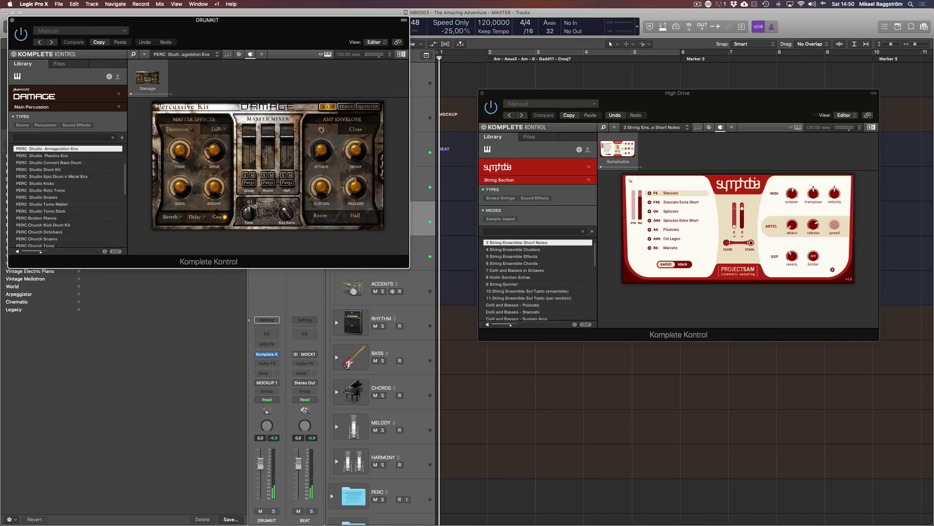
pyautogui.moveTo(280, 43); pyautogui.dragTo(704, 99)
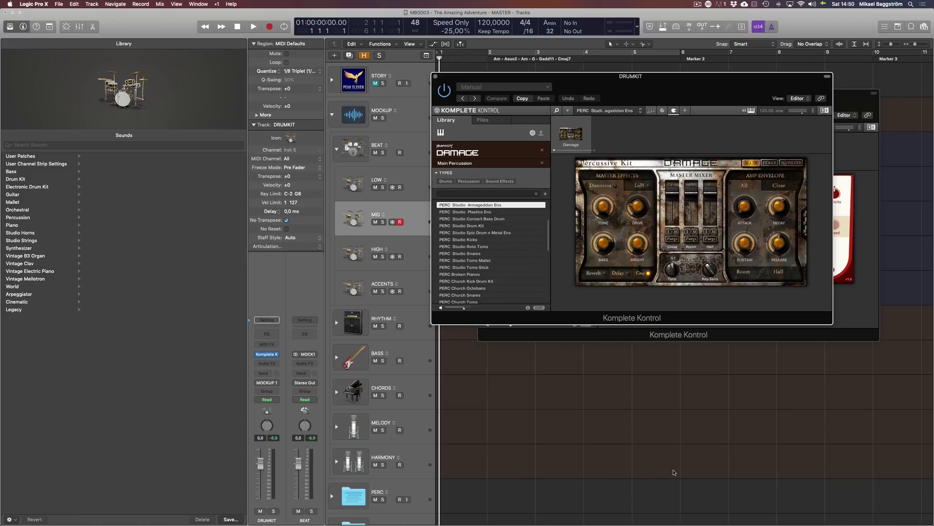
pyautogui.press('v')
pyautogui.click(417, 251)
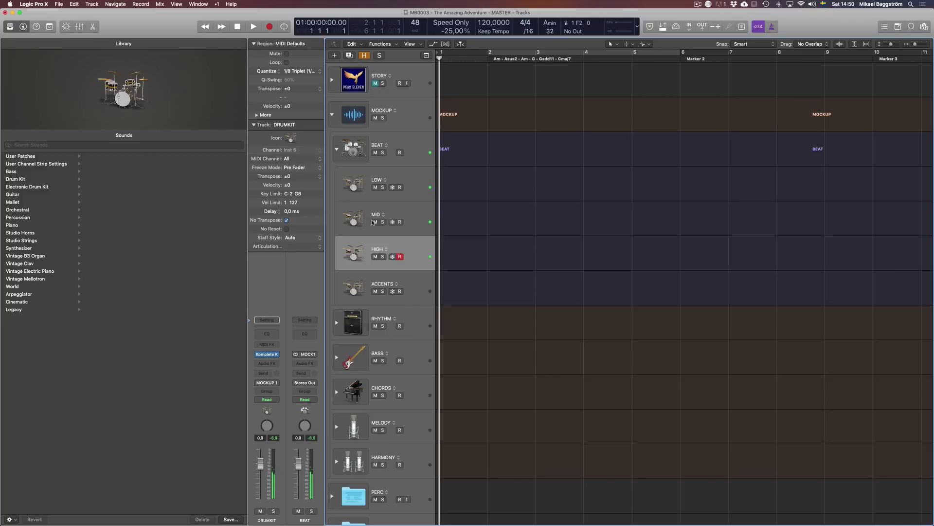
pyautogui.click(416, 184)
pyautogui.click(420, 223)
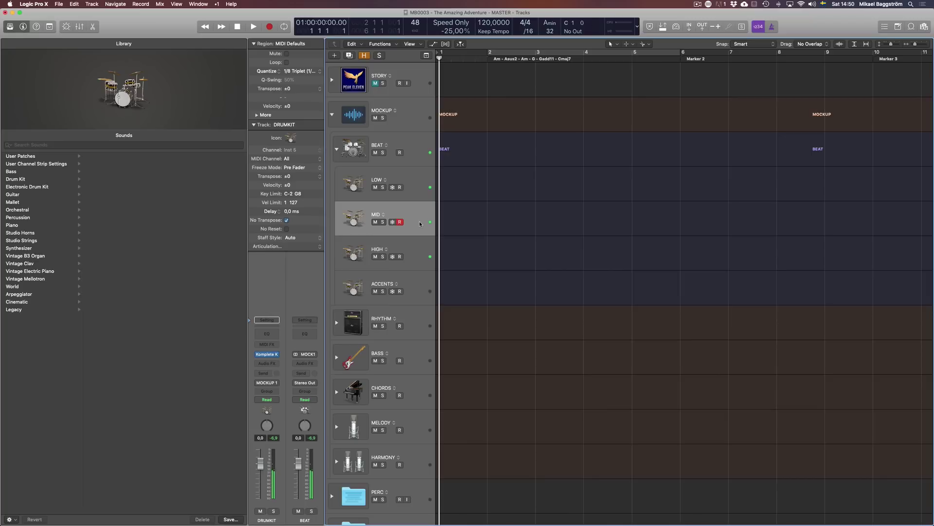
pyautogui.click(423, 252)
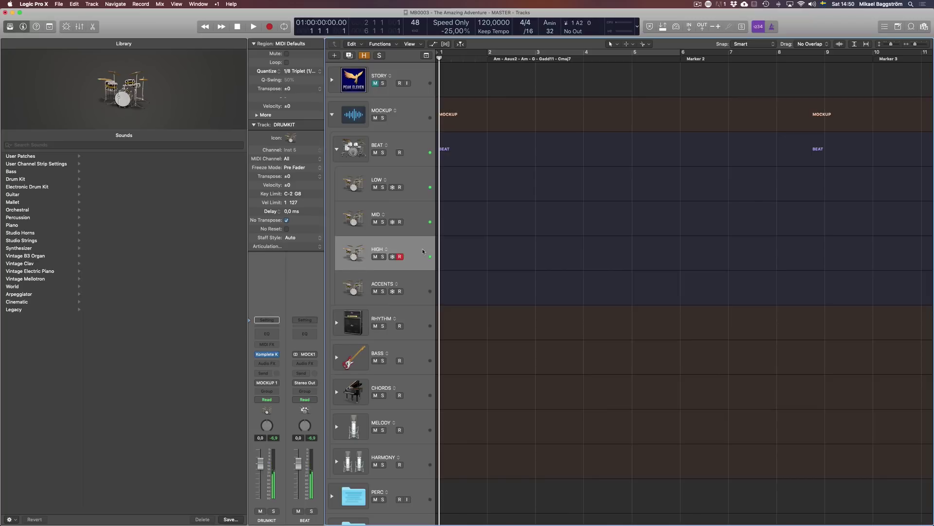
pyautogui.click(426, 282)
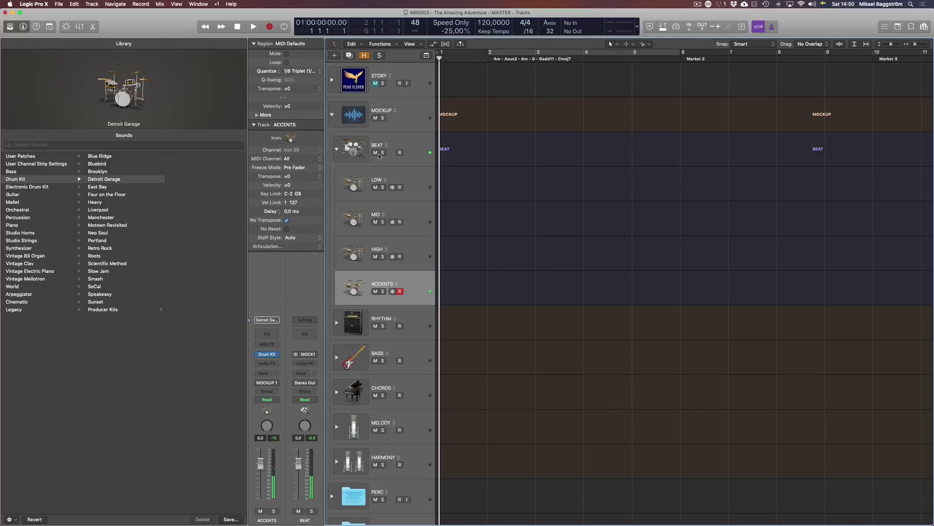
pyautogui.click(336, 149)
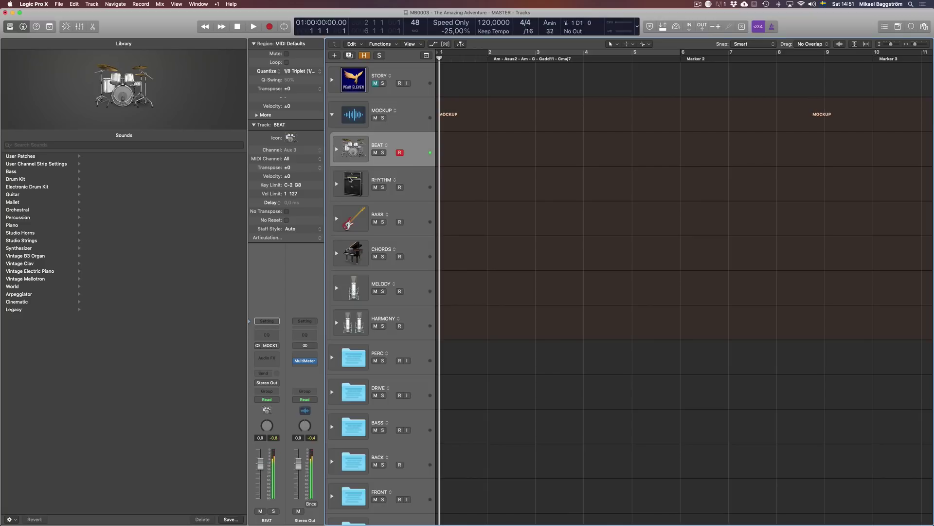
# Step: Select the RHYTHM and BASS stacks, then expand CHORDS and inspect its Piano track
pyautogui.click(410, 192)
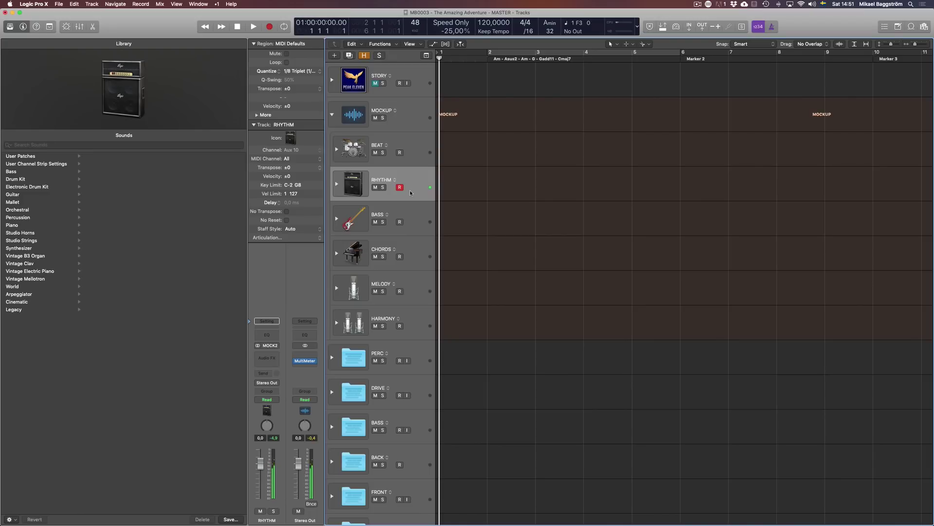
pyautogui.click(410, 210)
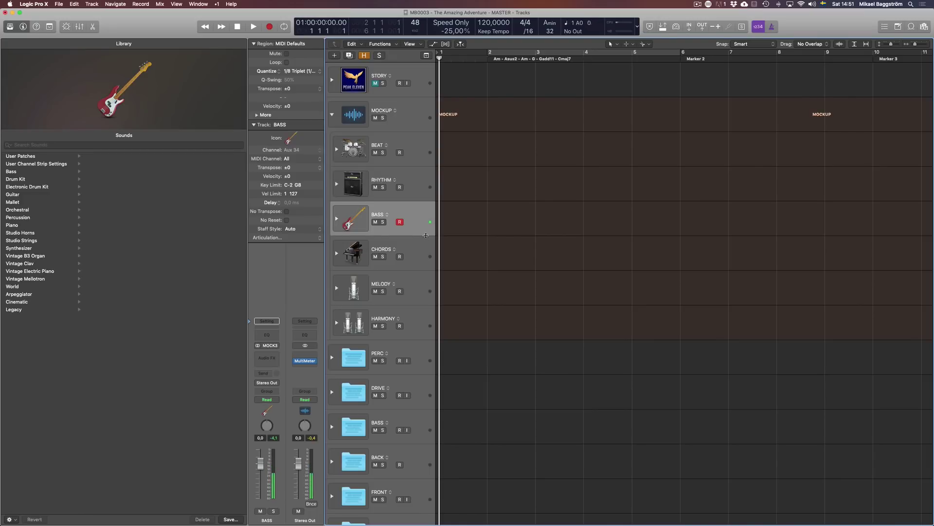
pyautogui.click(336, 253)
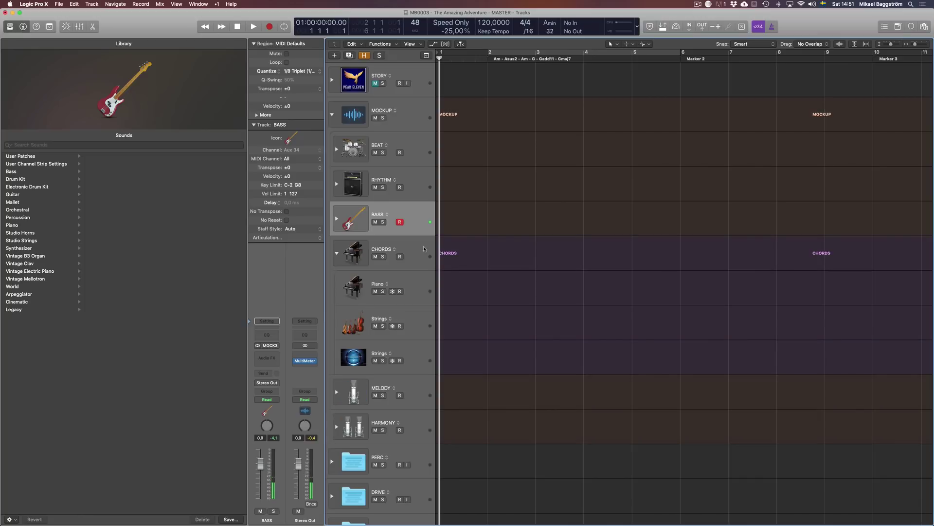
pyautogui.click(426, 288)
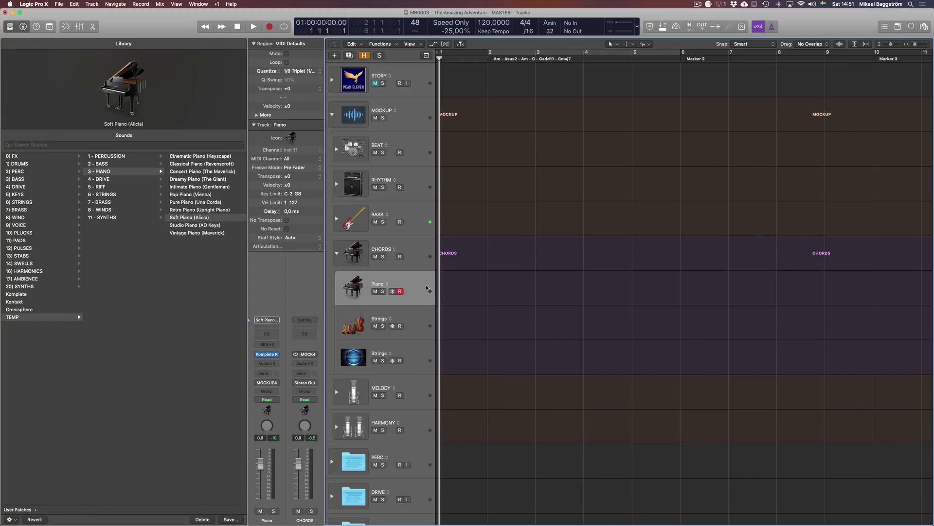
pyautogui.click(425, 257)
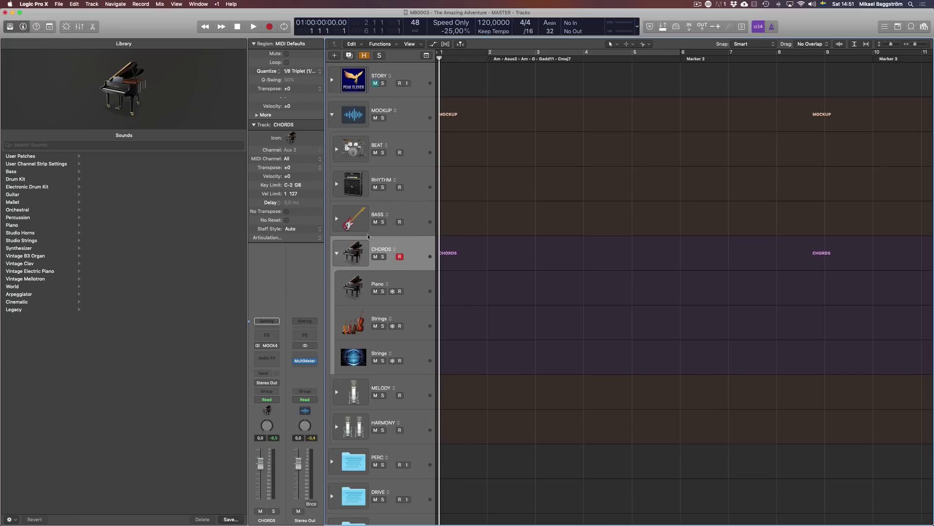
# Step: Re-expand CHORDS and select its Omnisphere Strings track, then the CHORDS stack
pyautogui.click(336, 253)
pyautogui.click(335, 253)
pyautogui.click(417, 351)
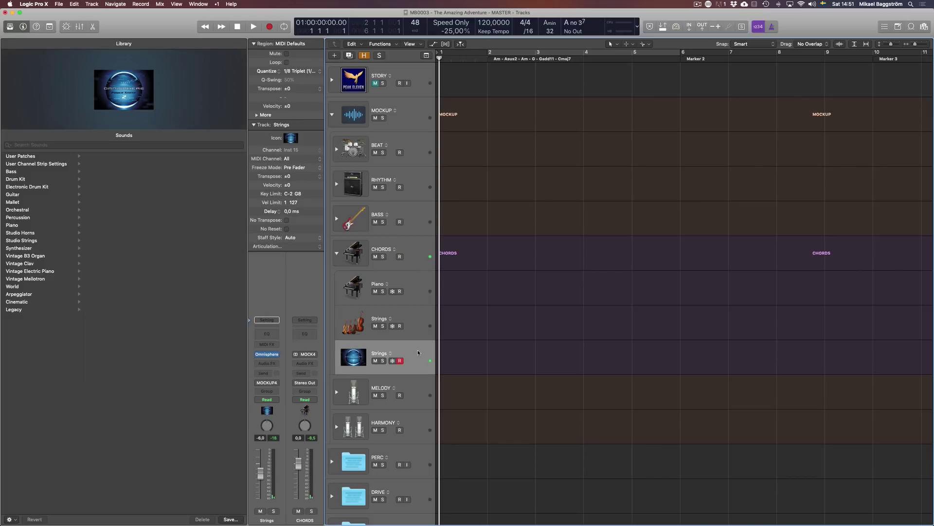
pyautogui.click(412, 241)
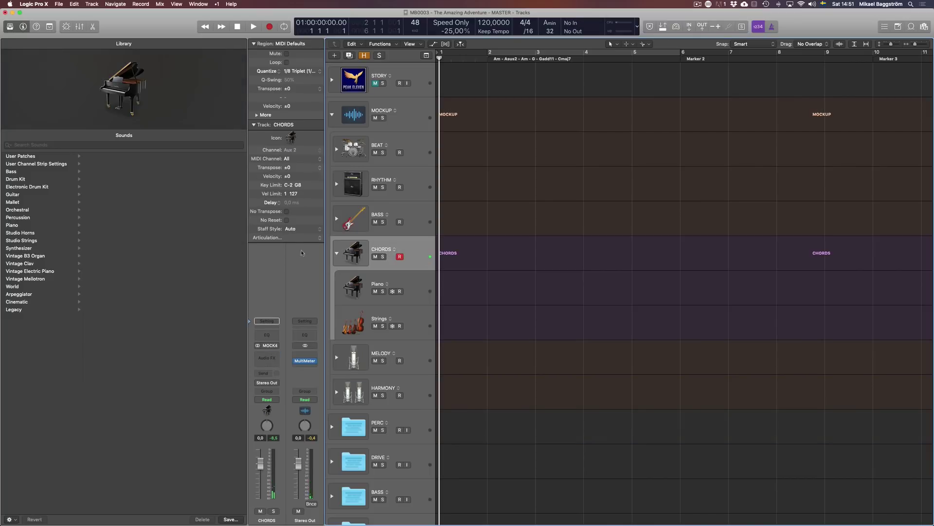
# Step: Collapse the CHORDS stack, then expand the MELODY stack and select its track header
pyautogui.click(335, 254)
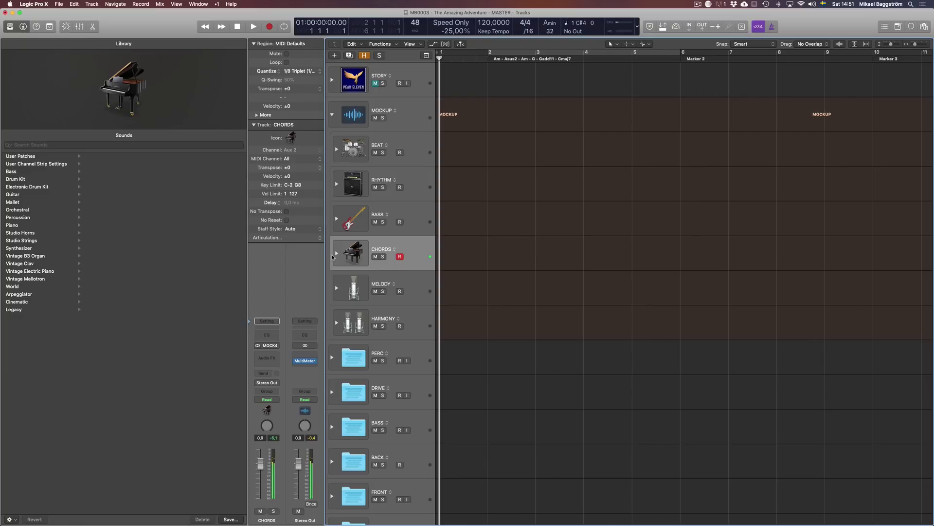
pyautogui.click(337, 253)
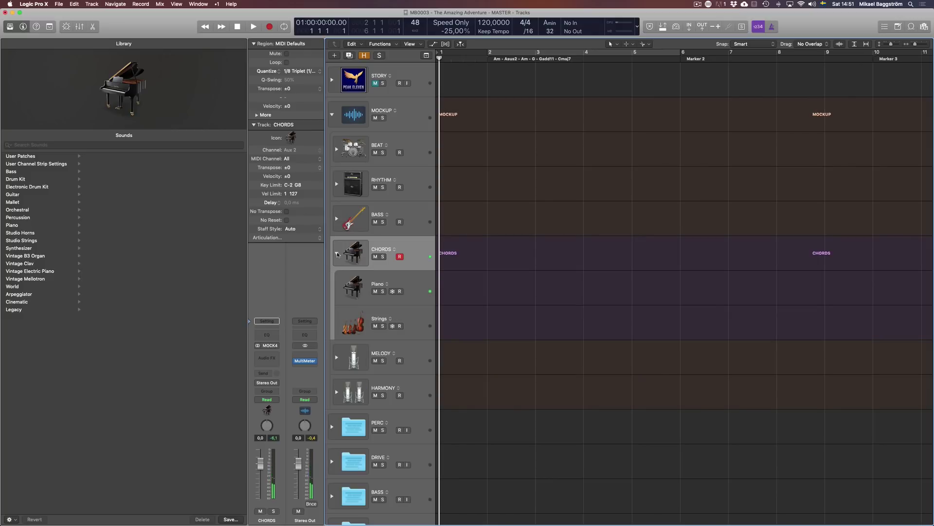
pyautogui.click(337, 253)
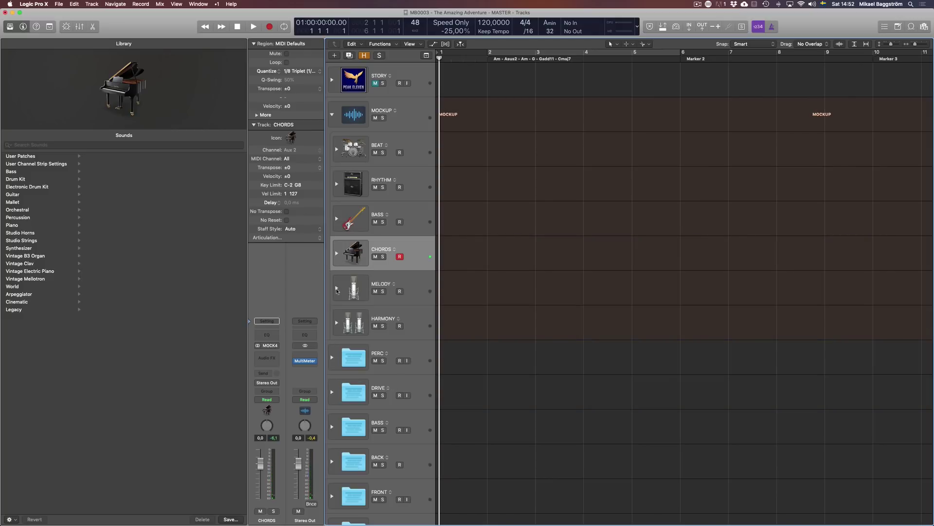
pyautogui.click(337, 287)
pyautogui.click(426, 292)
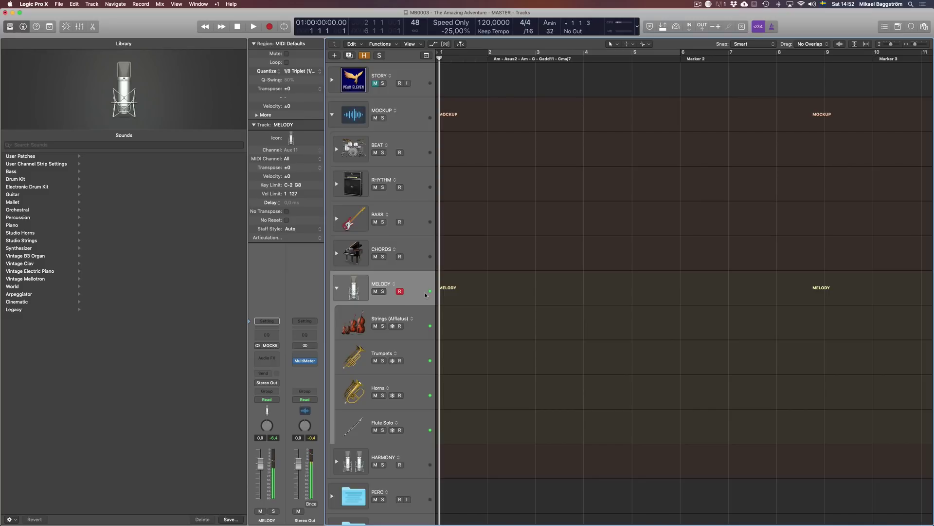
# Step: Collapse the MELODY stack, then briefly open the HARMONY stack and close it again
pyautogui.click(337, 287)
pyautogui.click(356, 319)
pyautogui.click(337, 322)
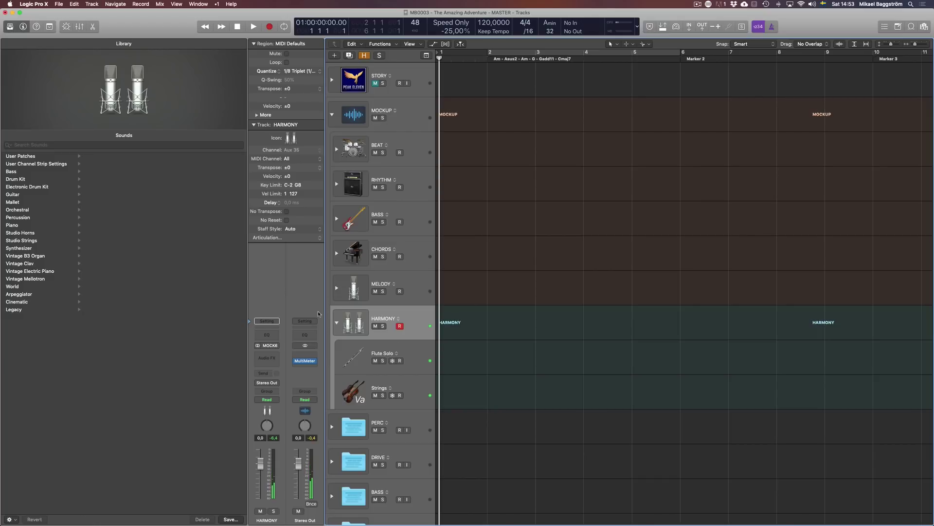
pyautogui.click(337, 323)
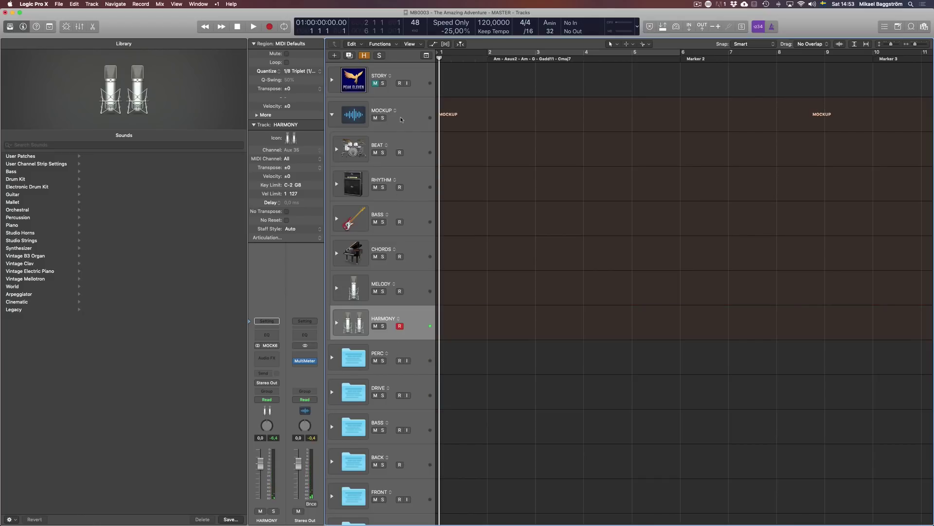
pyautogui.press('y')
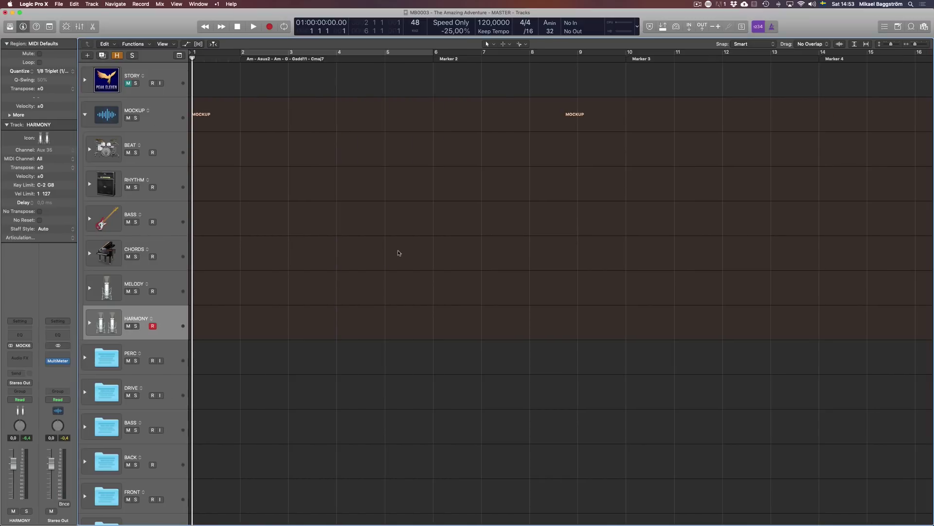